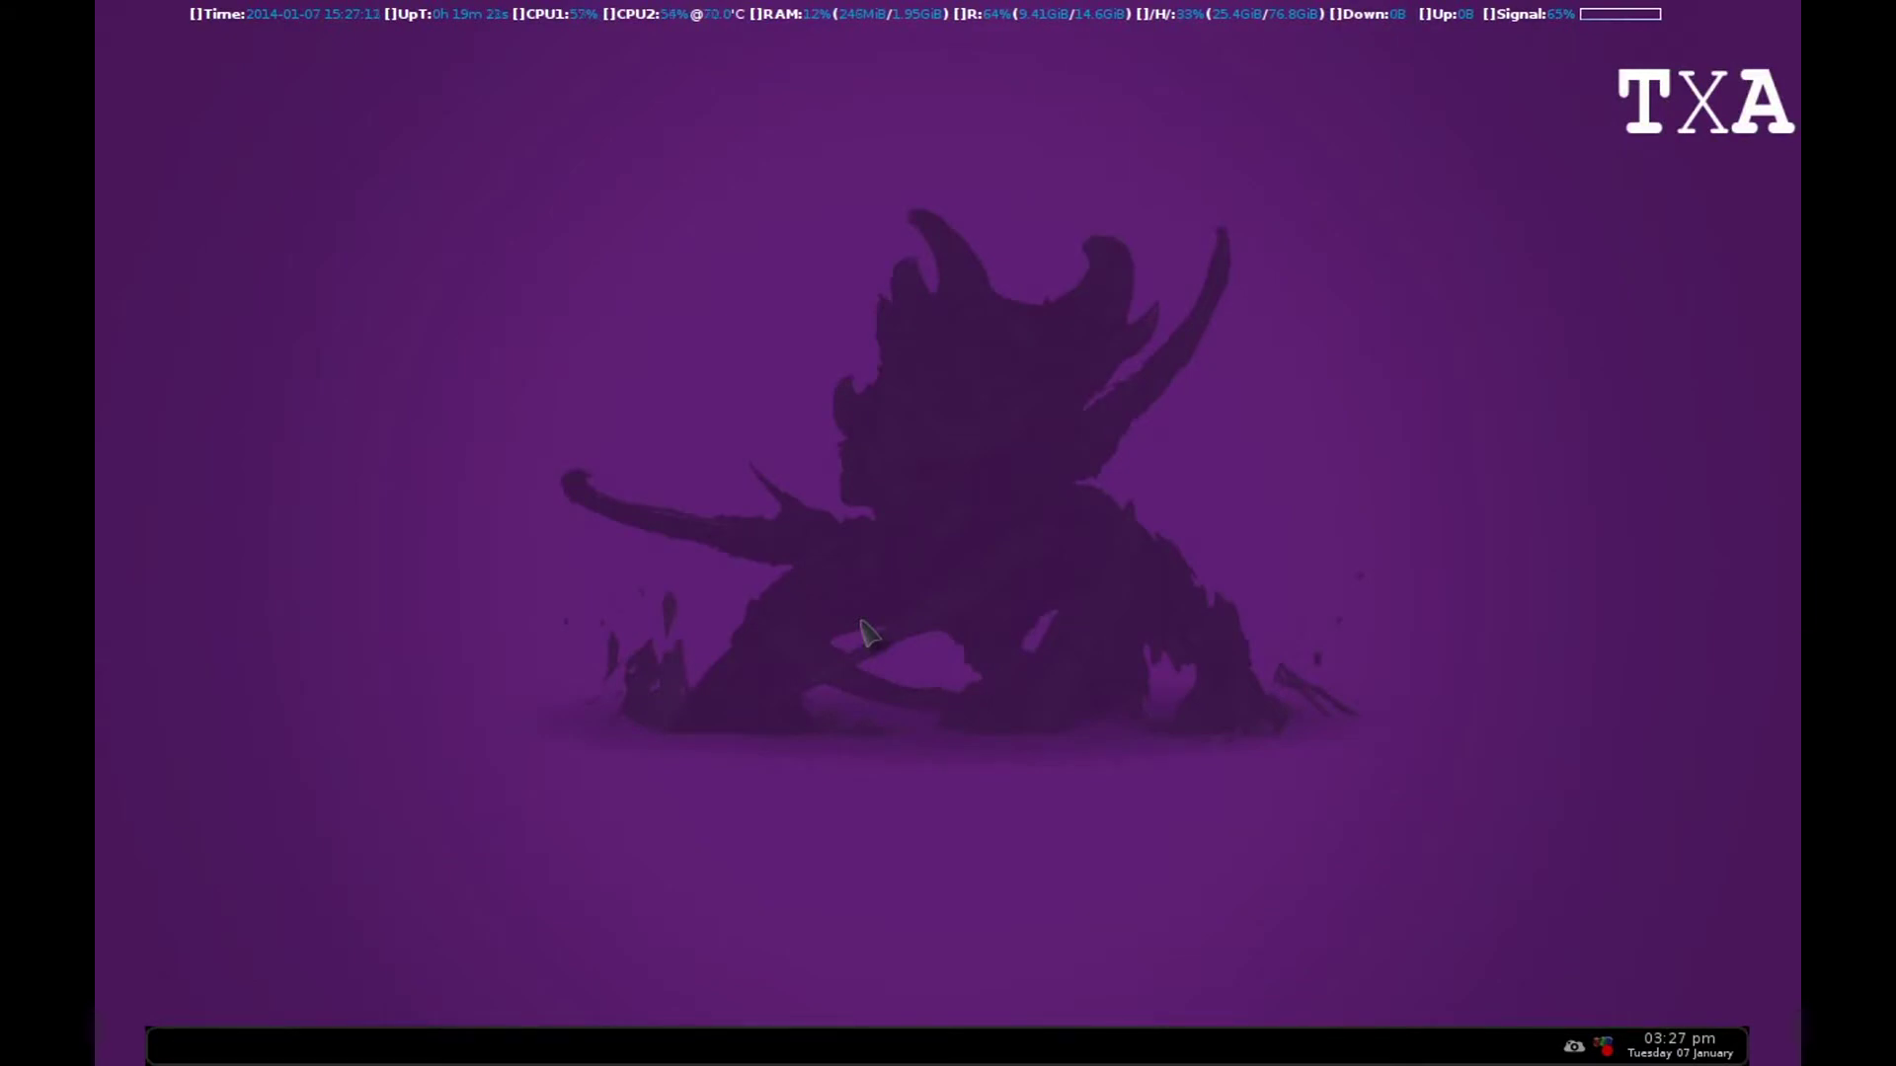
# In a new terminal, view and quit the 'man gparted' page, then run 'sudo gparted'
pyautogui.hotkey('ctrl', 'alt', 't')
pyautogui.write('man gparted')
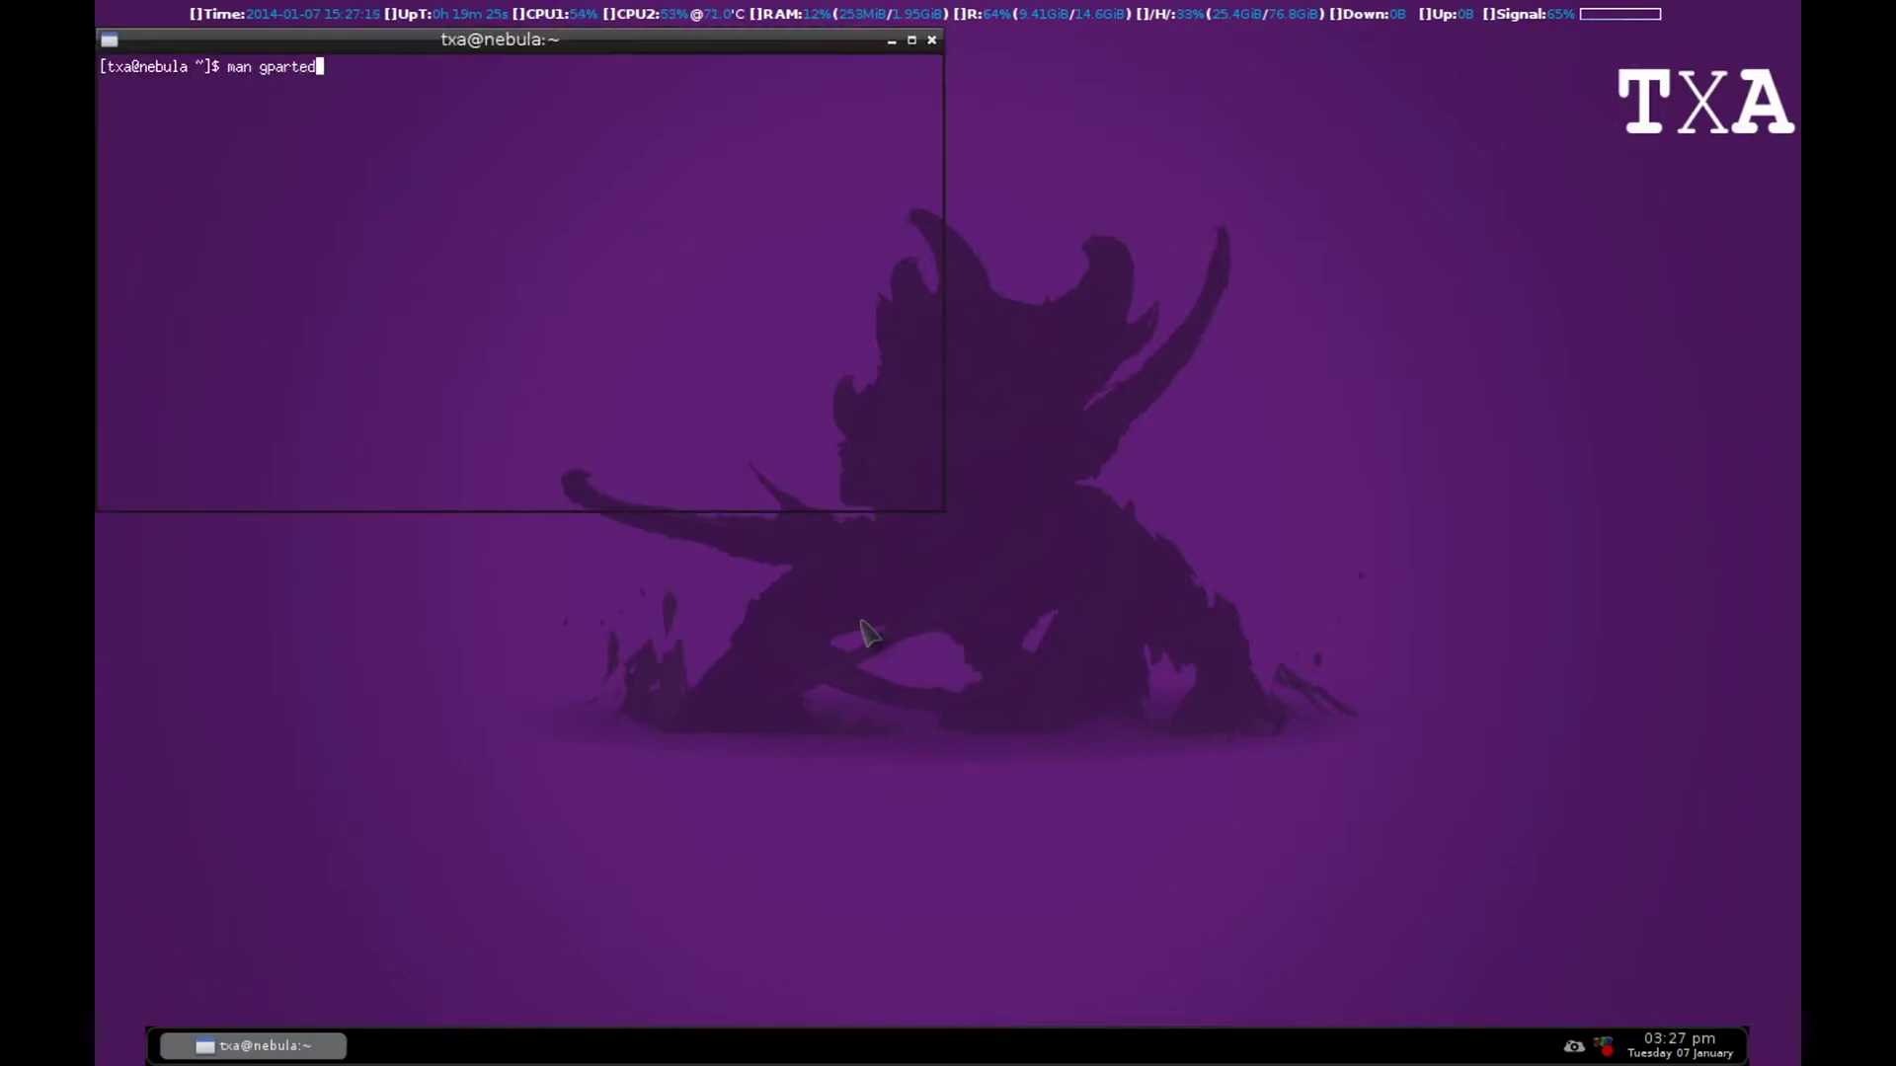
pyautogui.press('Return')
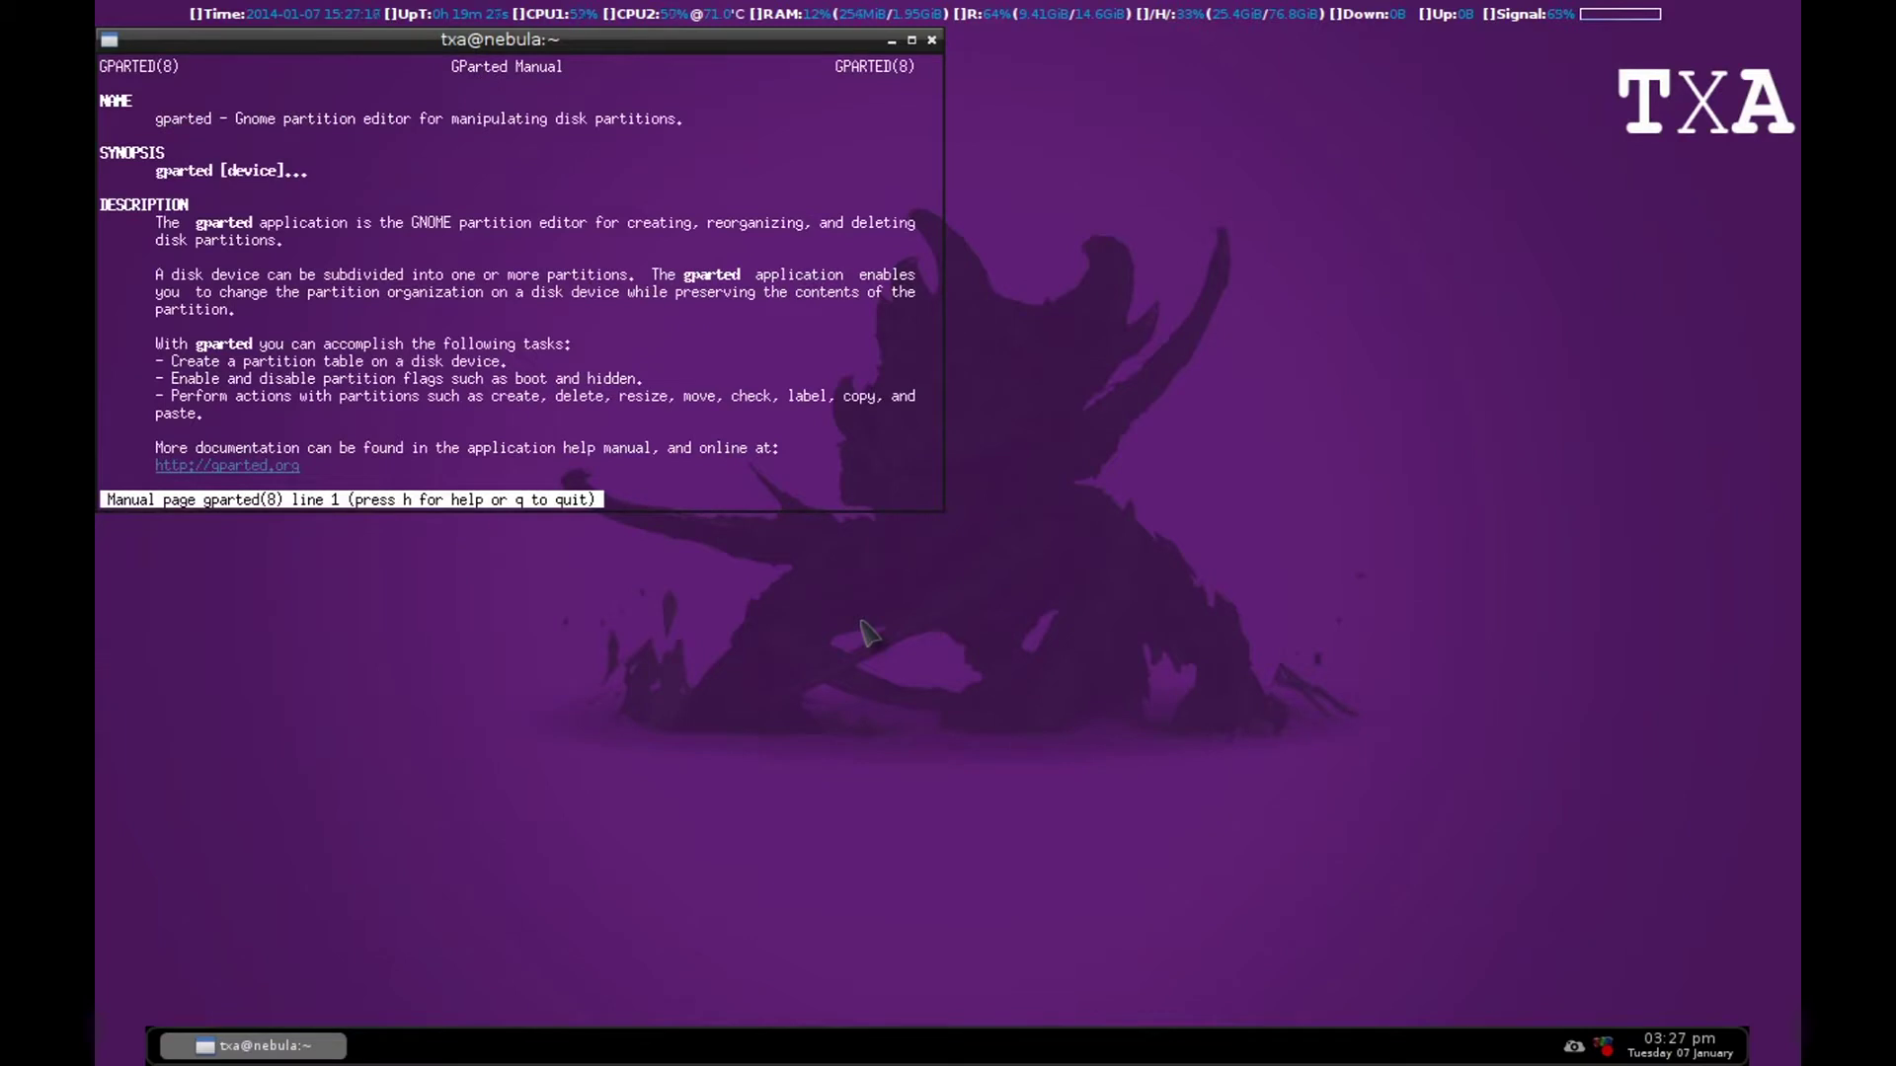
pyautogui.press('q')
pyautogui.write('sudo gparted')
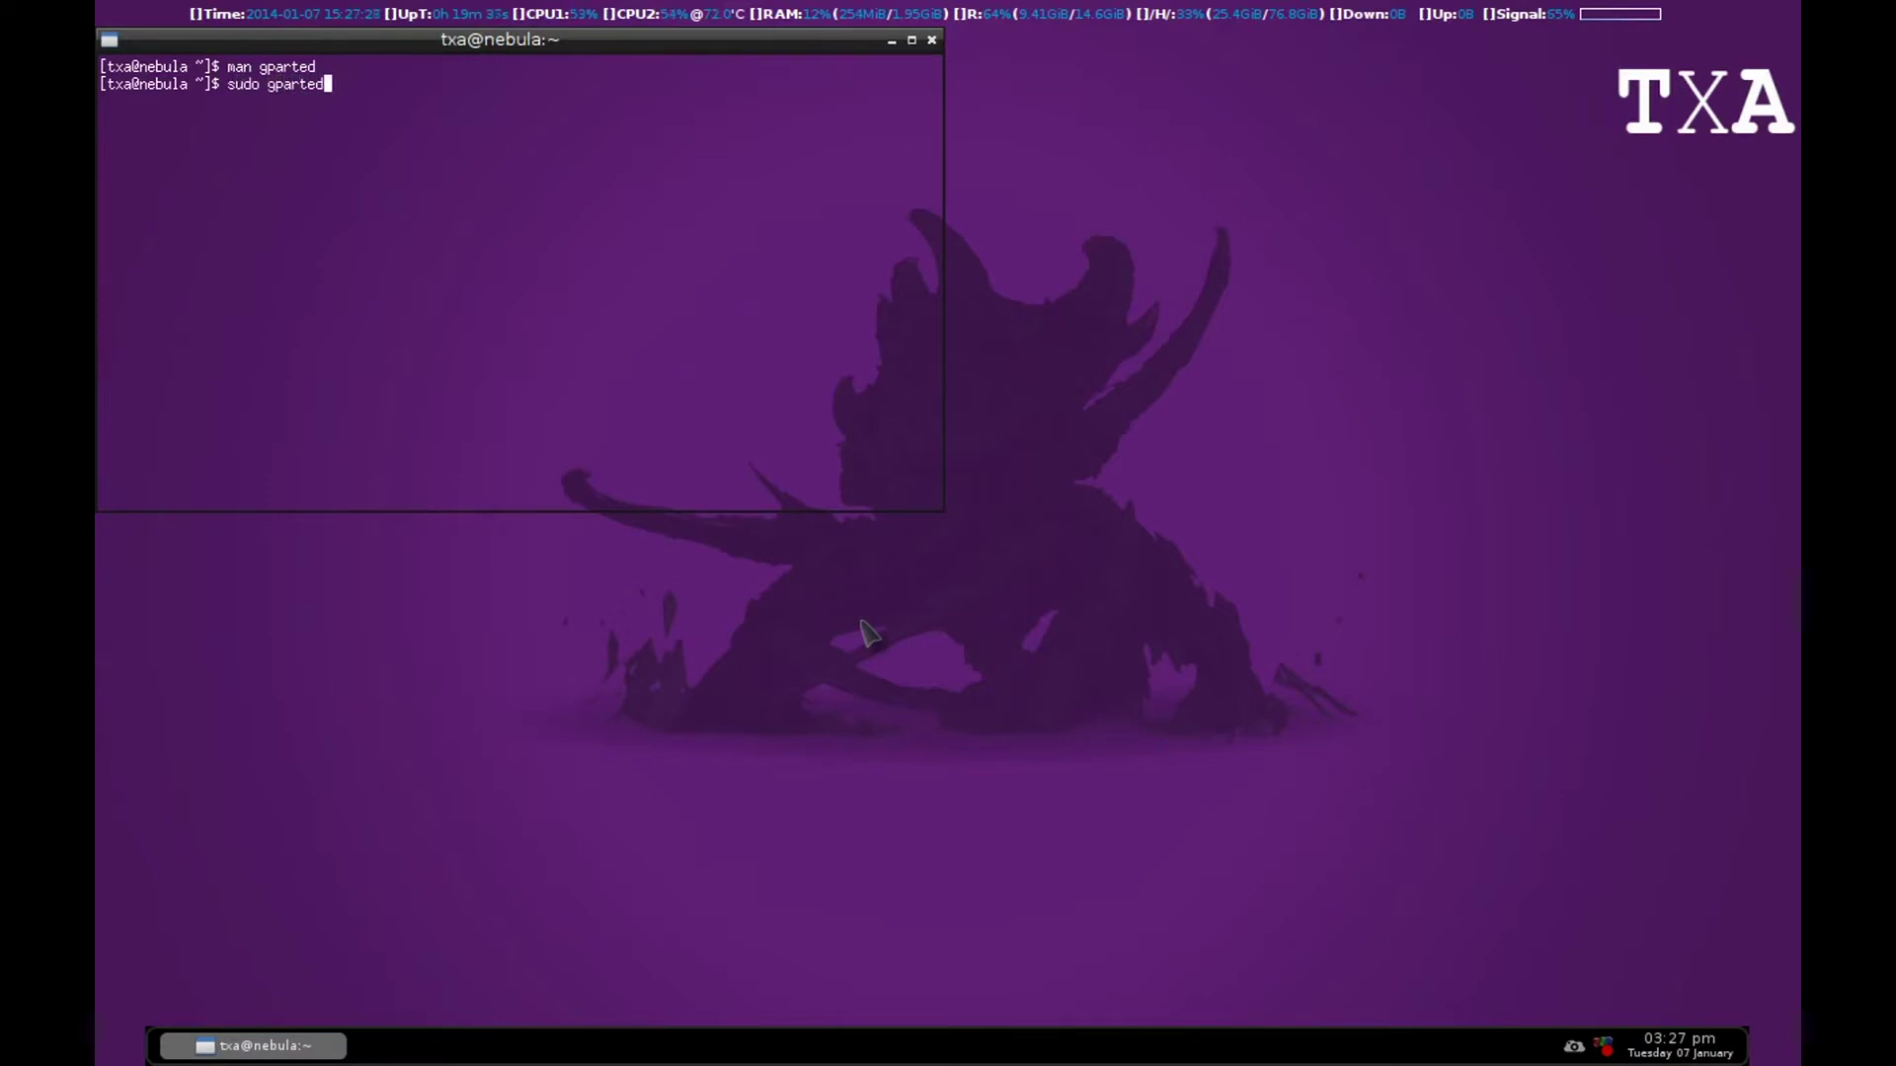
pyautogui.press('Return')
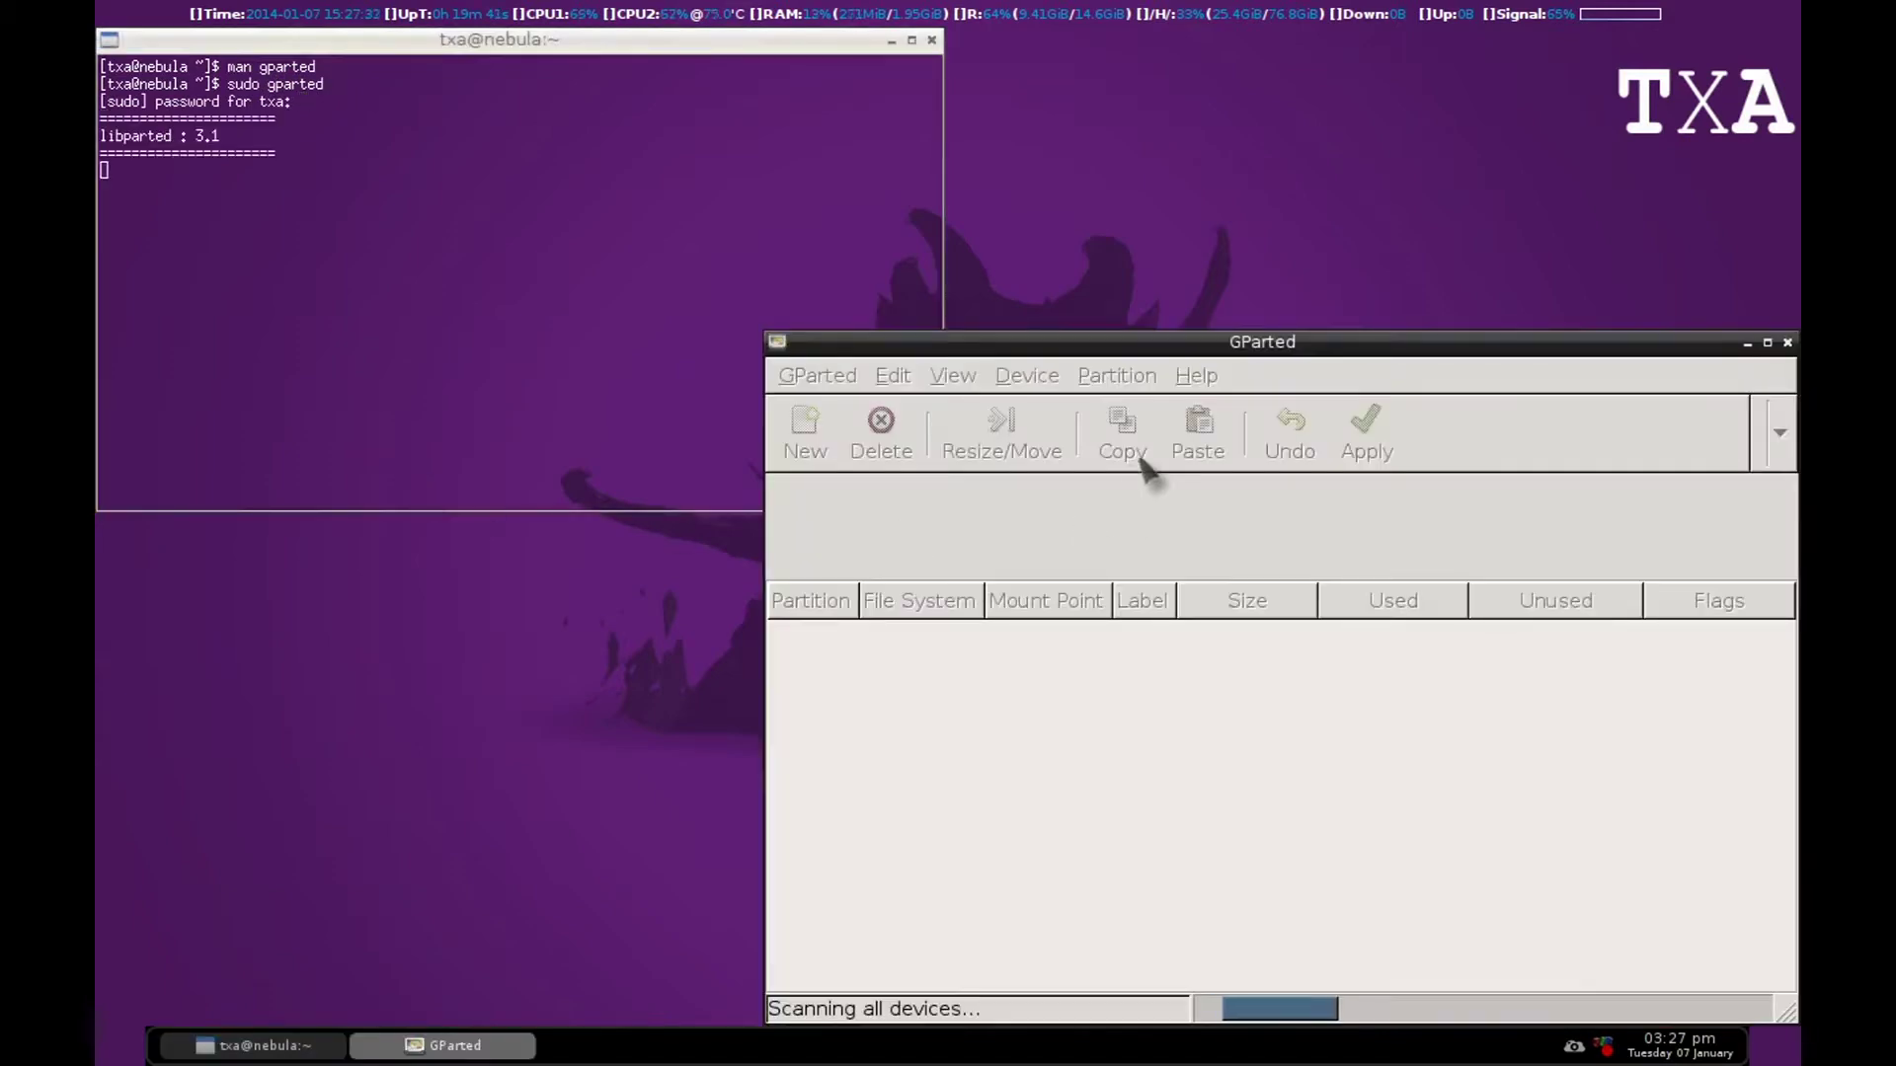
# Drag the newly launched GParted window into view
pyautogui.moveTo(1215, 344); pyautogui.dragTo(877, 121)
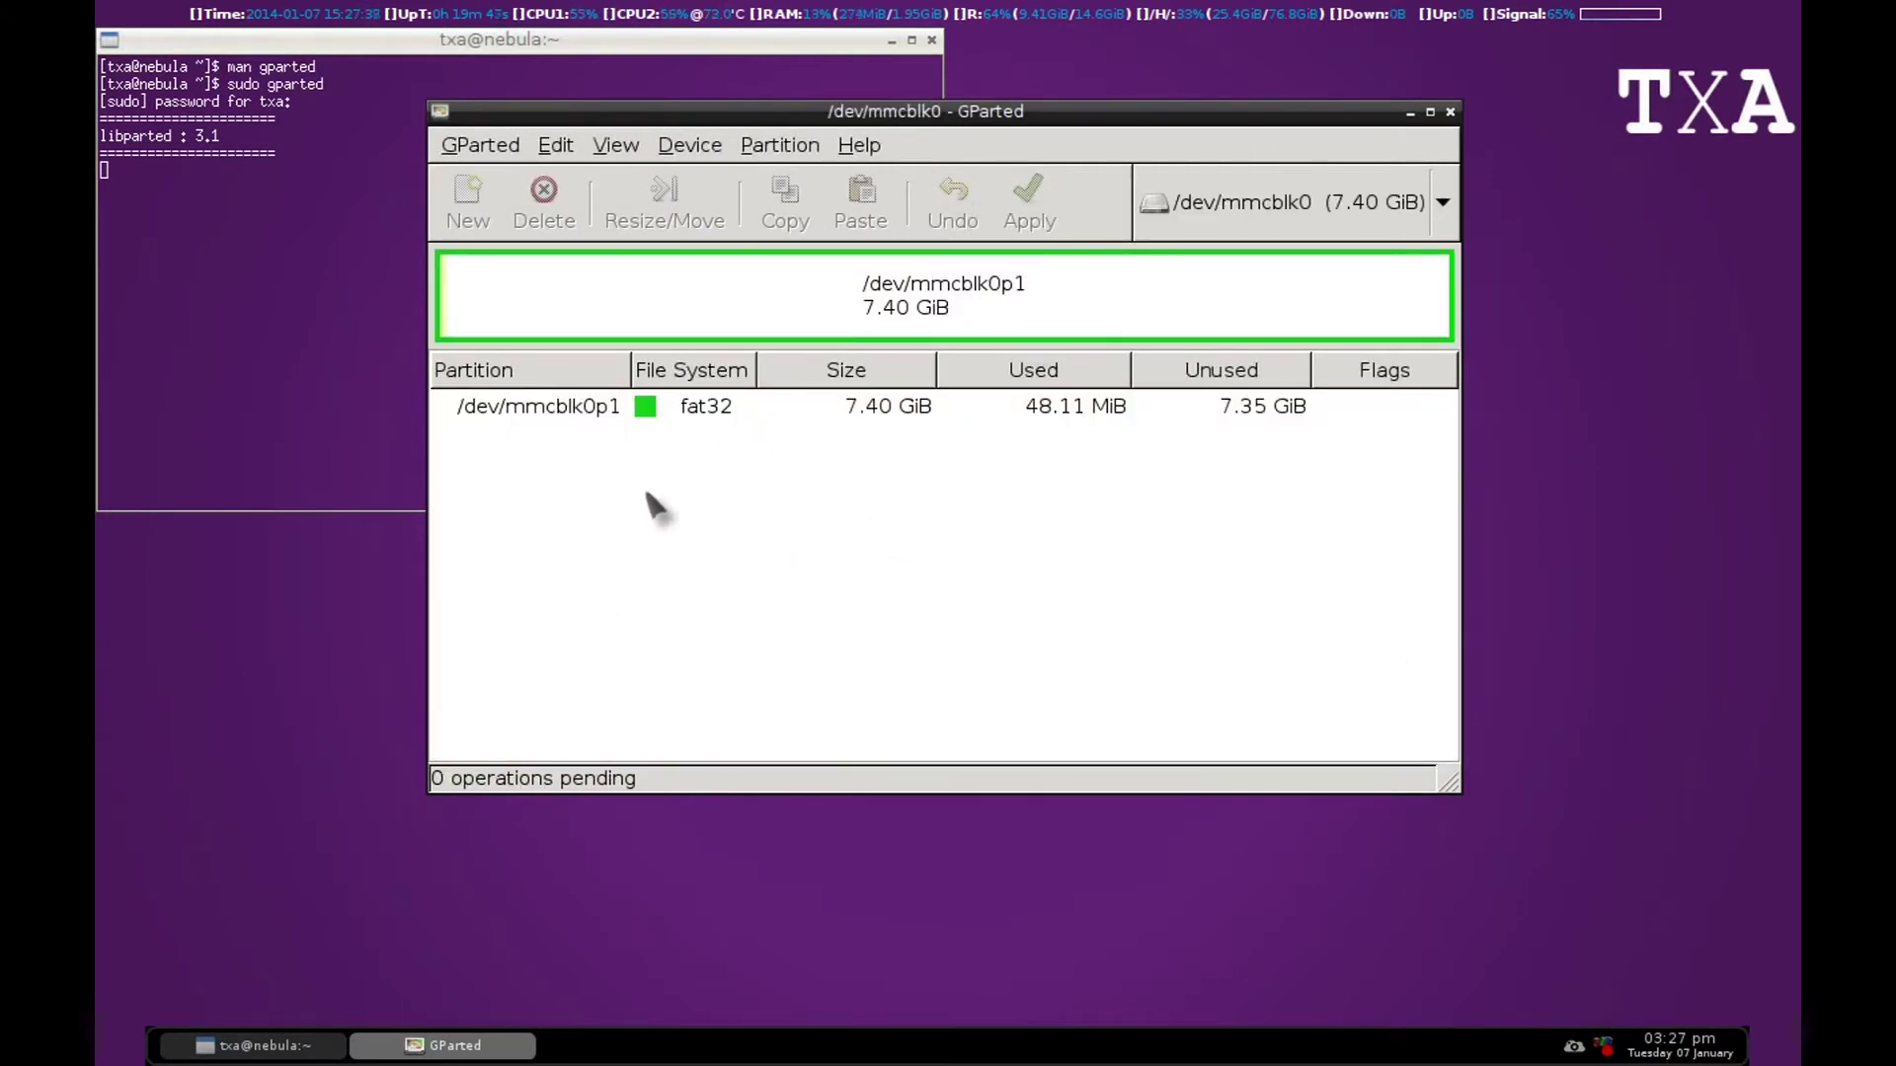
# Select /dev/mmcblk0p1 and mark the 7.40 GiB fat32 partition for deletion
pyautogui.click(537, 428)
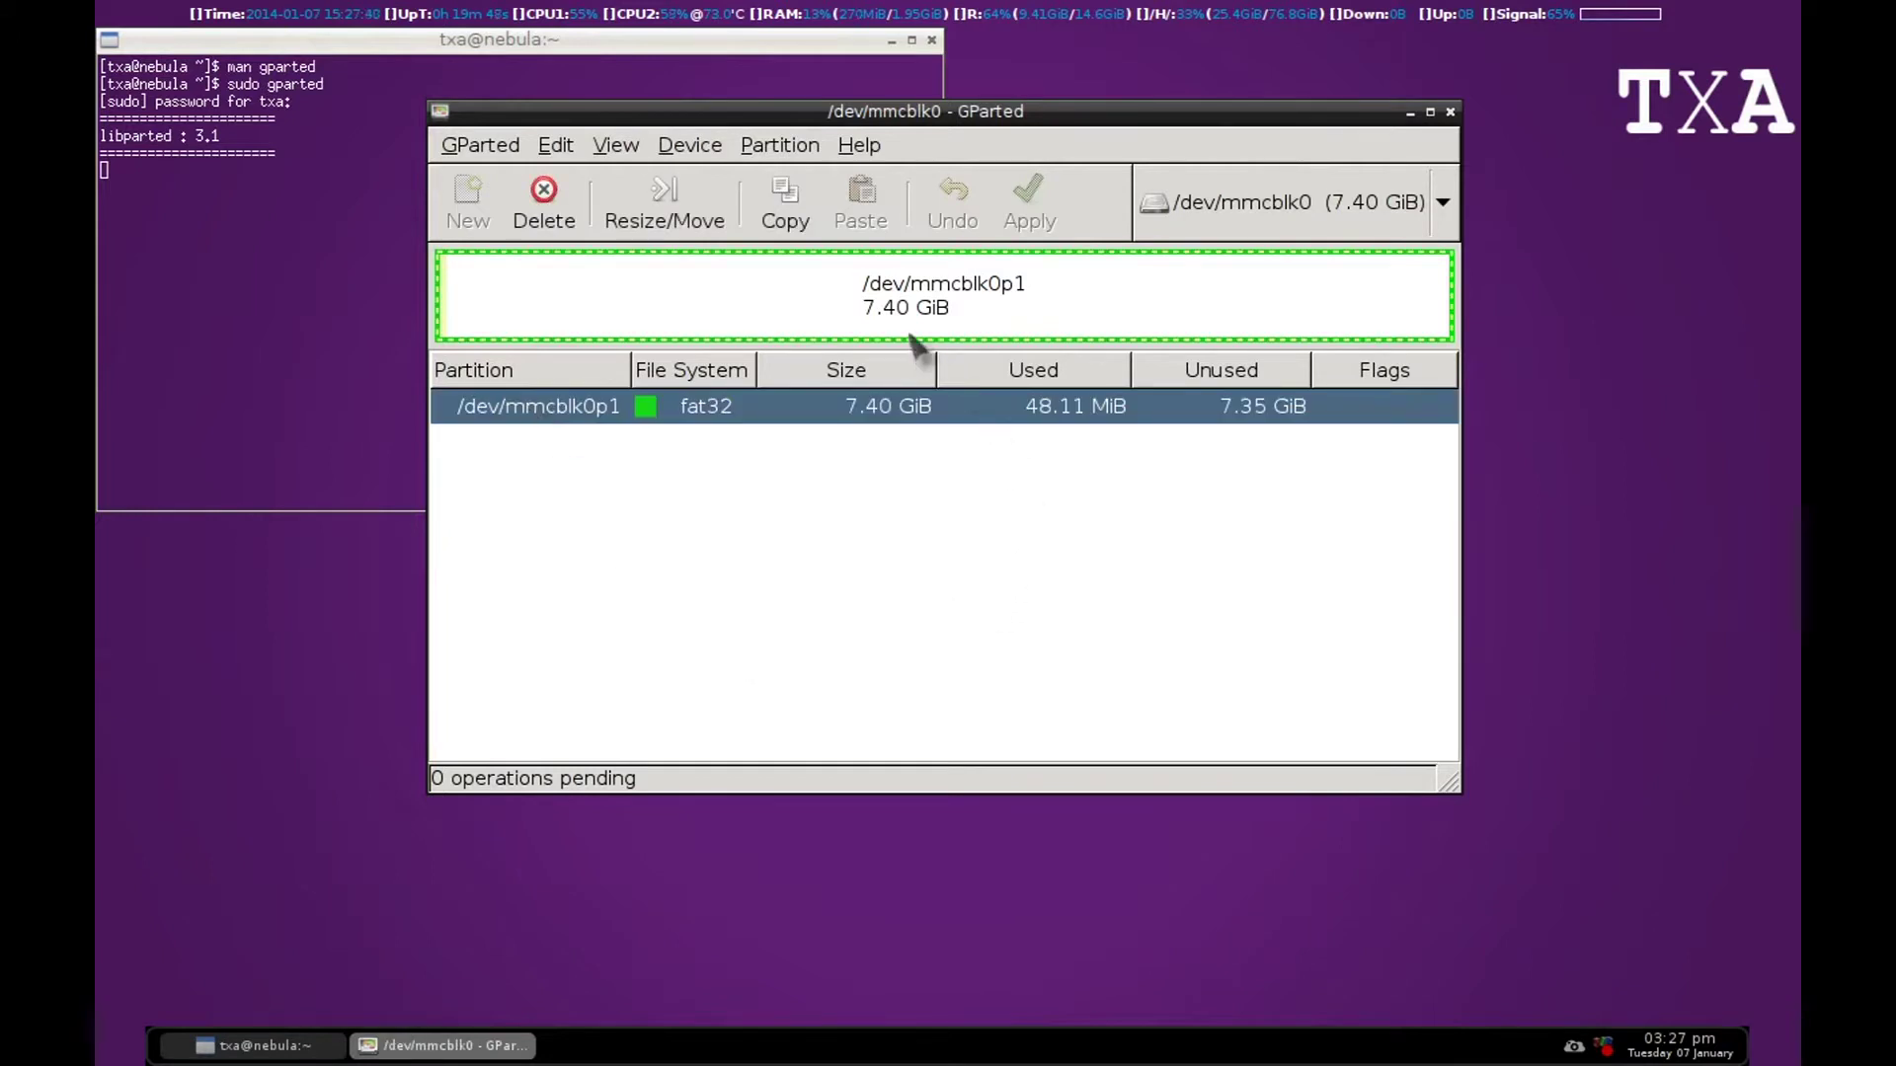
pyautogui.rightClick(1006, 291)
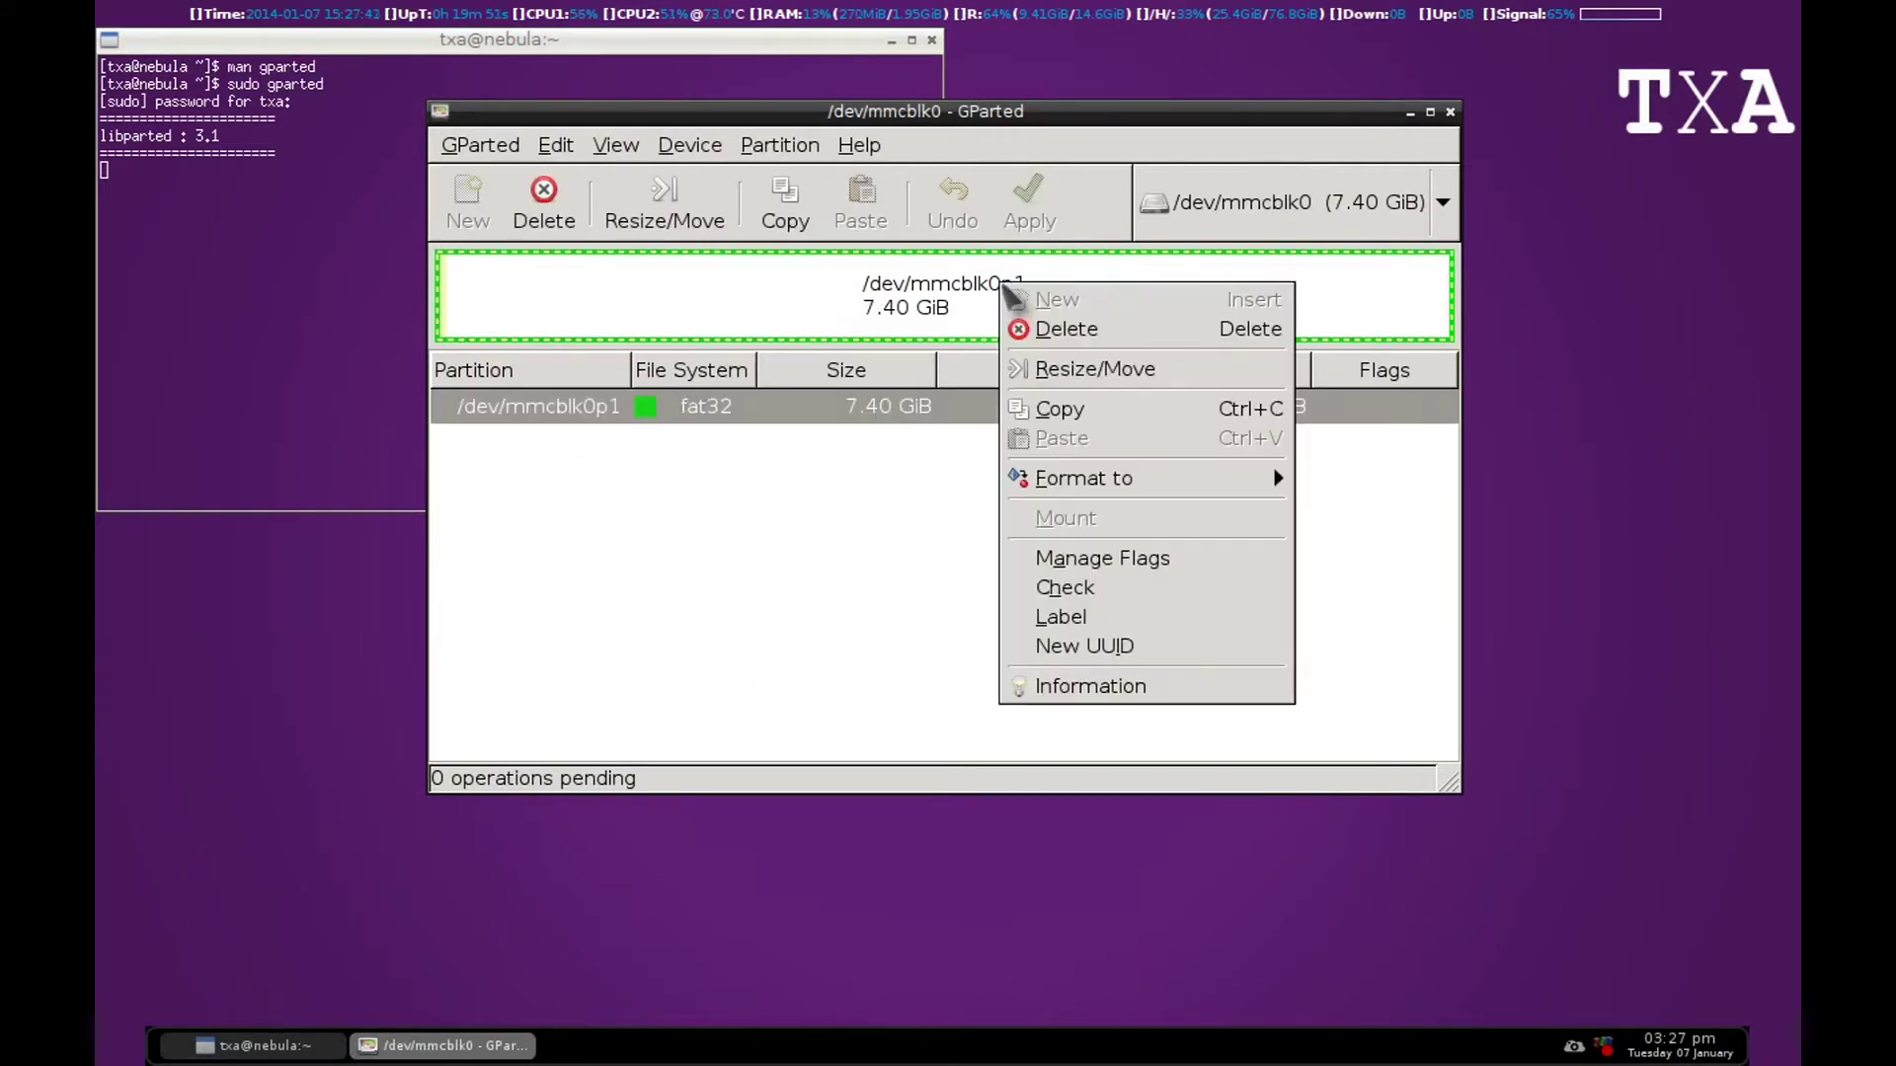
pyautogui.click(869, 570)
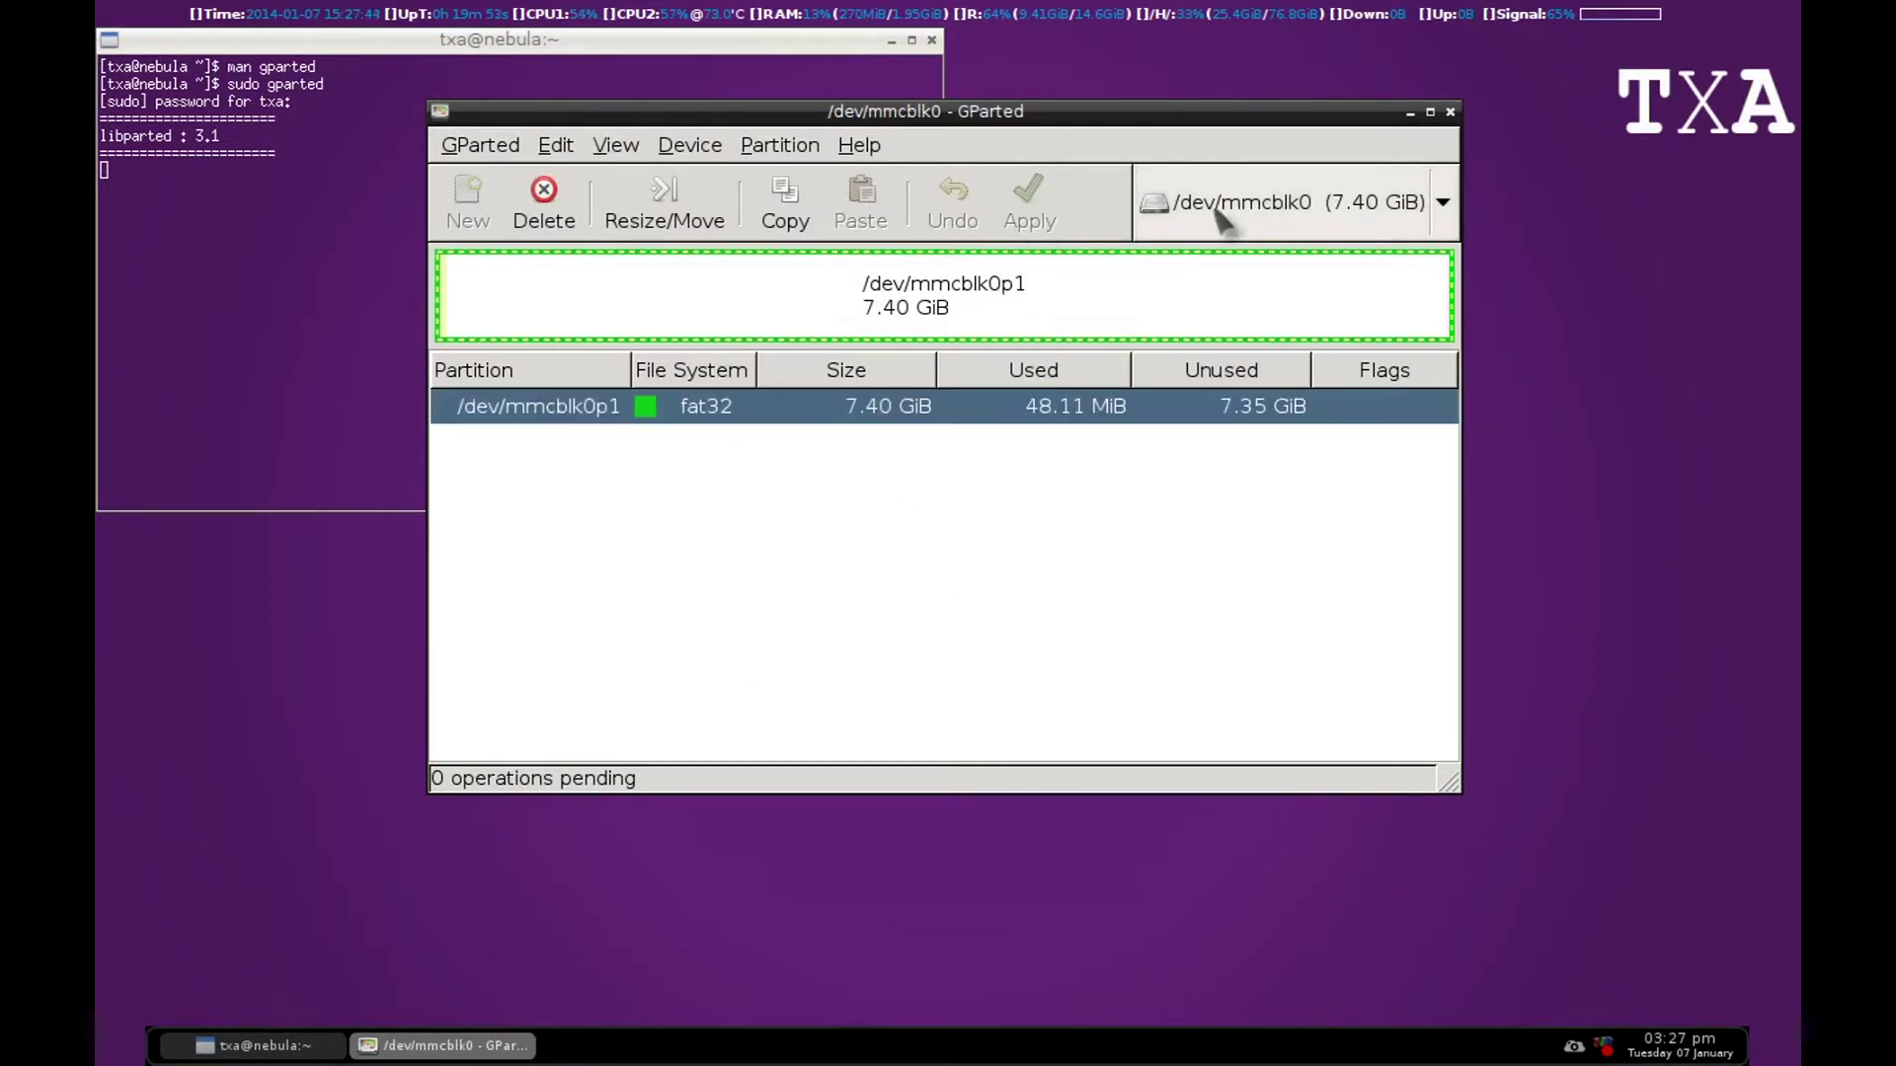
pyautogui.click(614, 146)
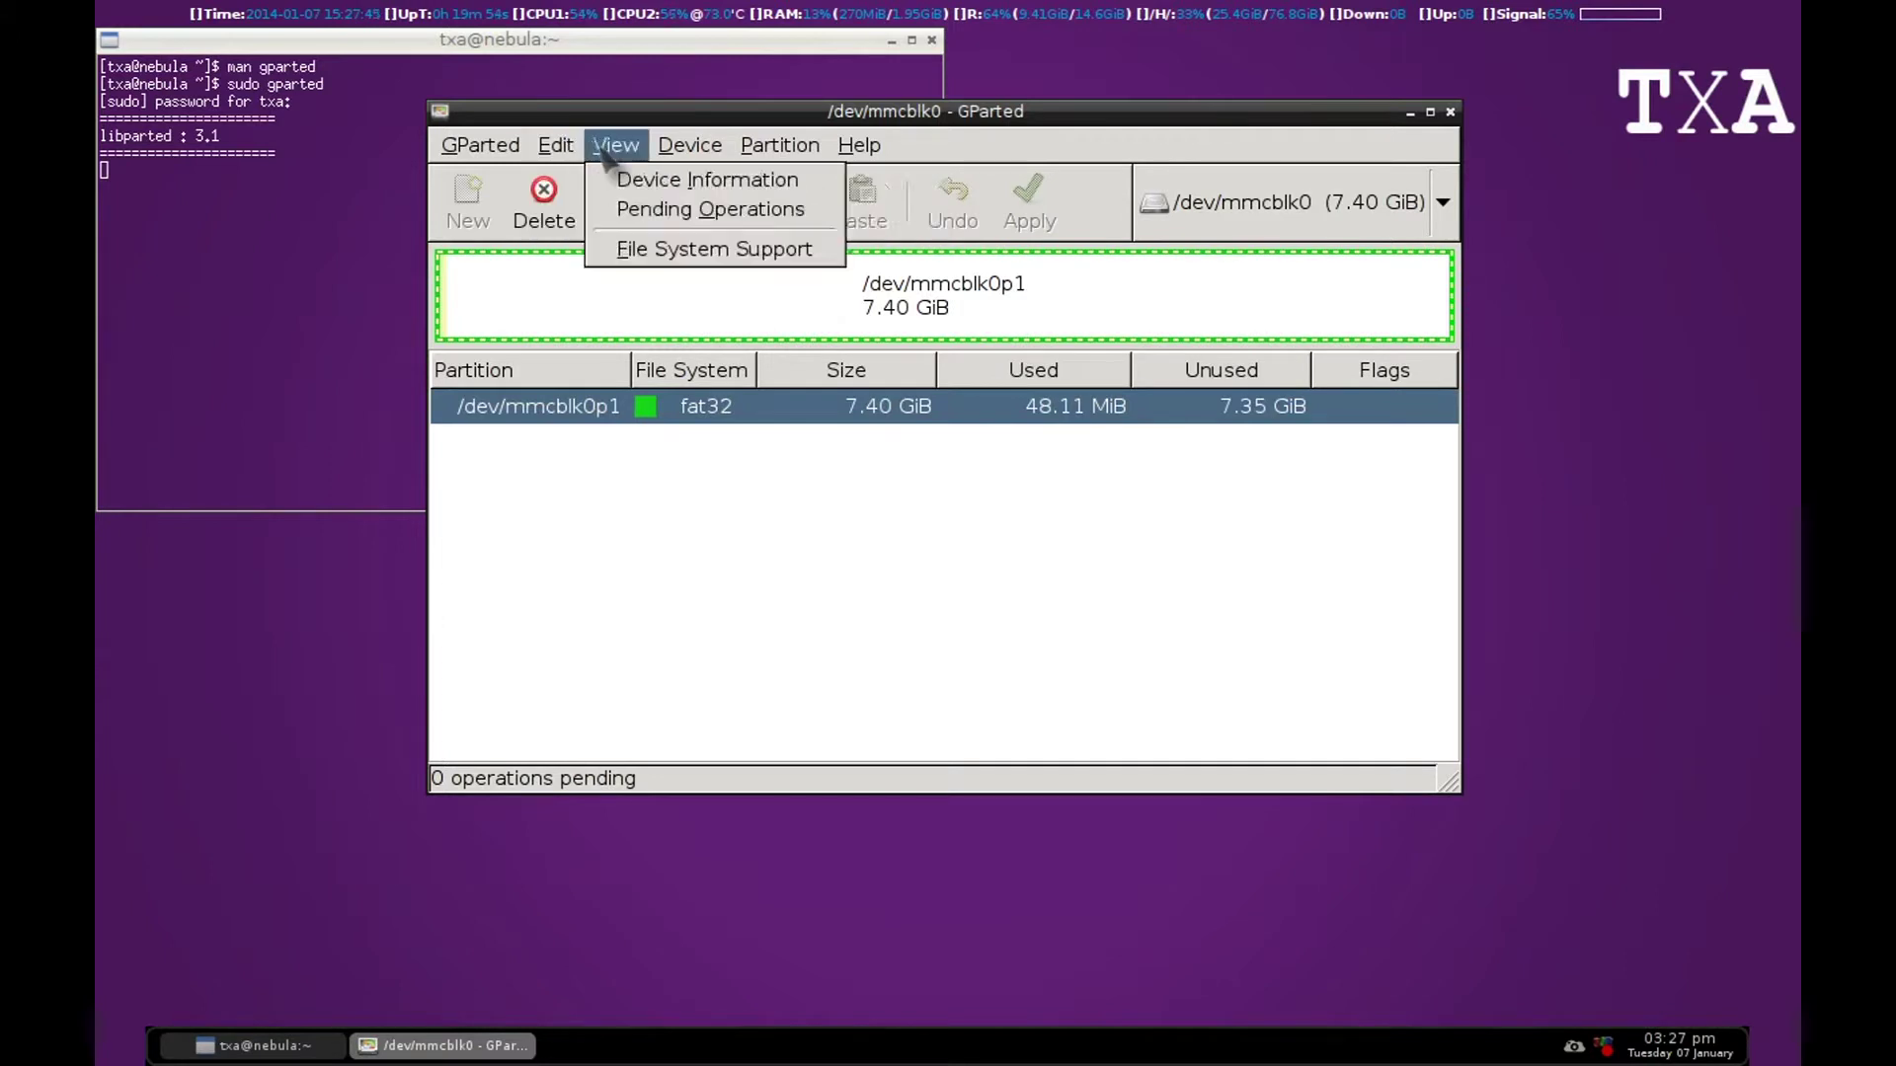
pyautogui.click(632, 635)
pyautogui.rightClick(707, 409)
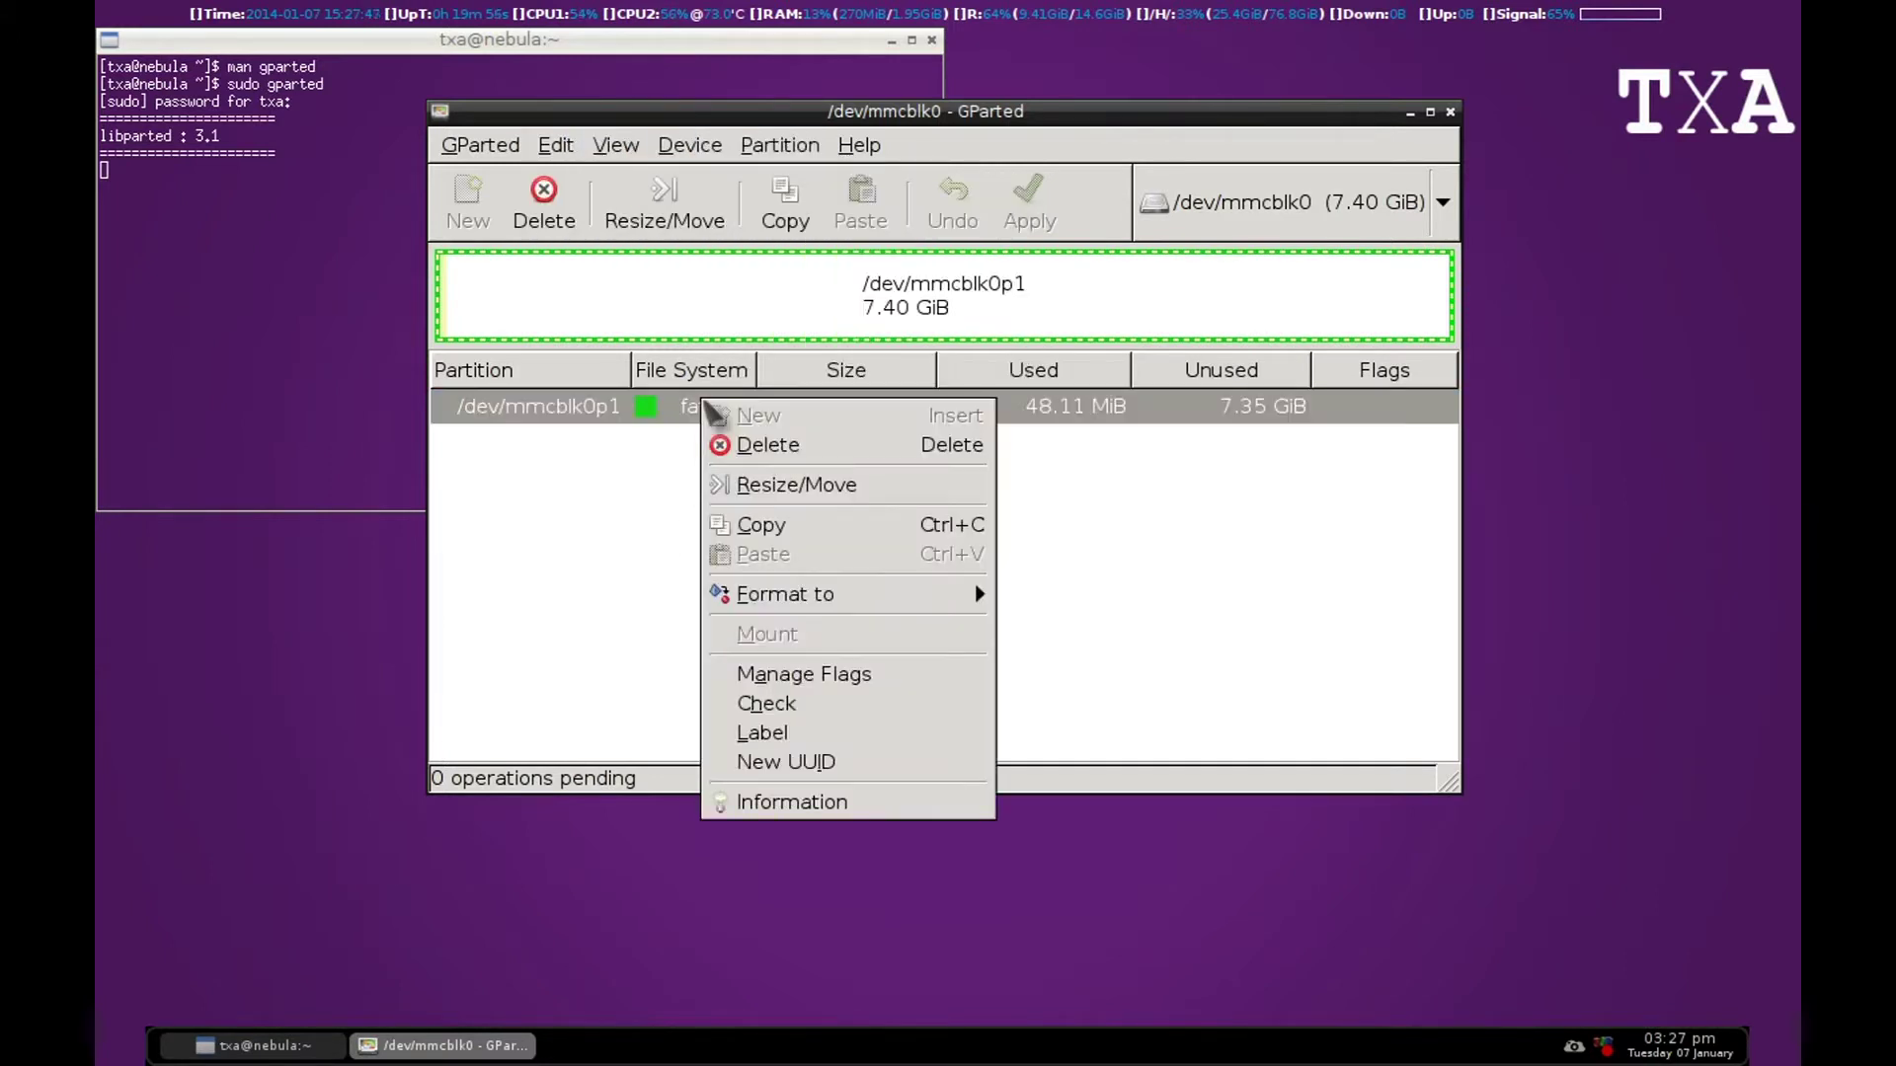
pyautogui.click(596, 486)
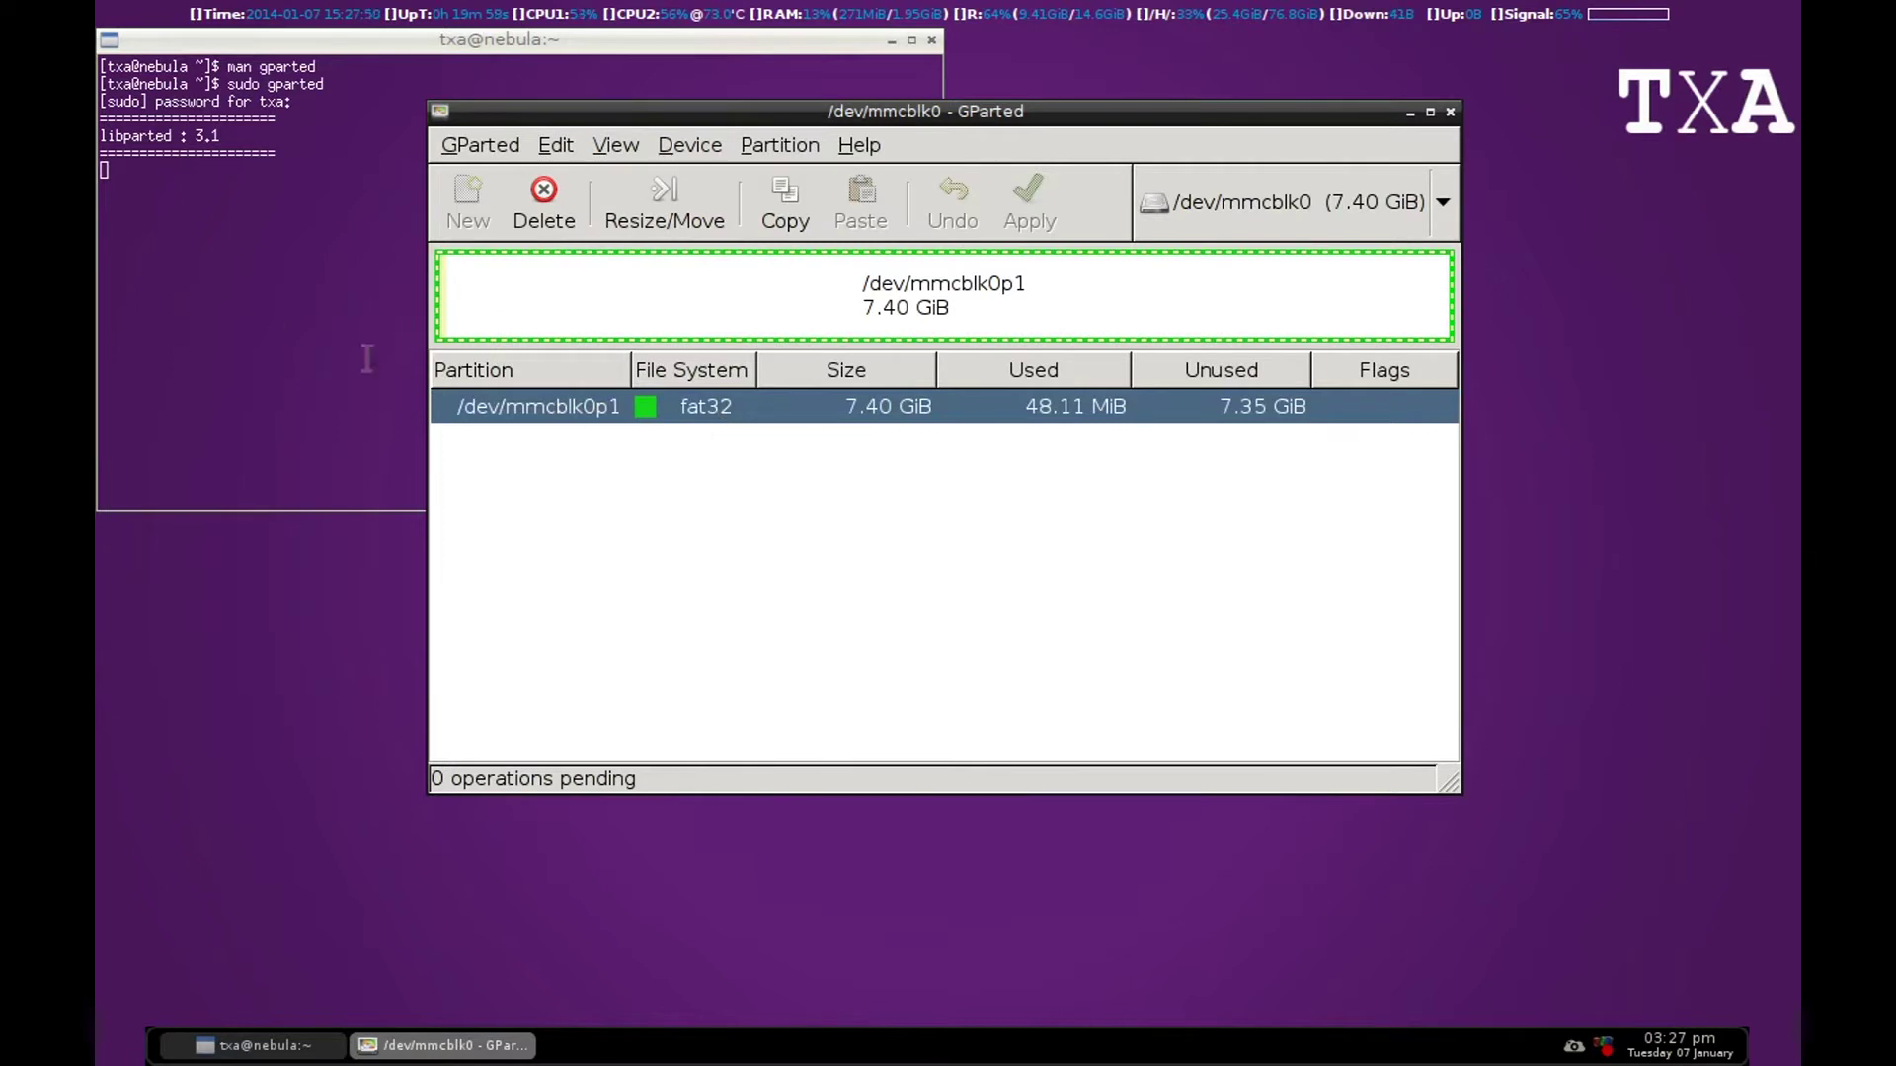
pyautogui.rightClick(708, 414)
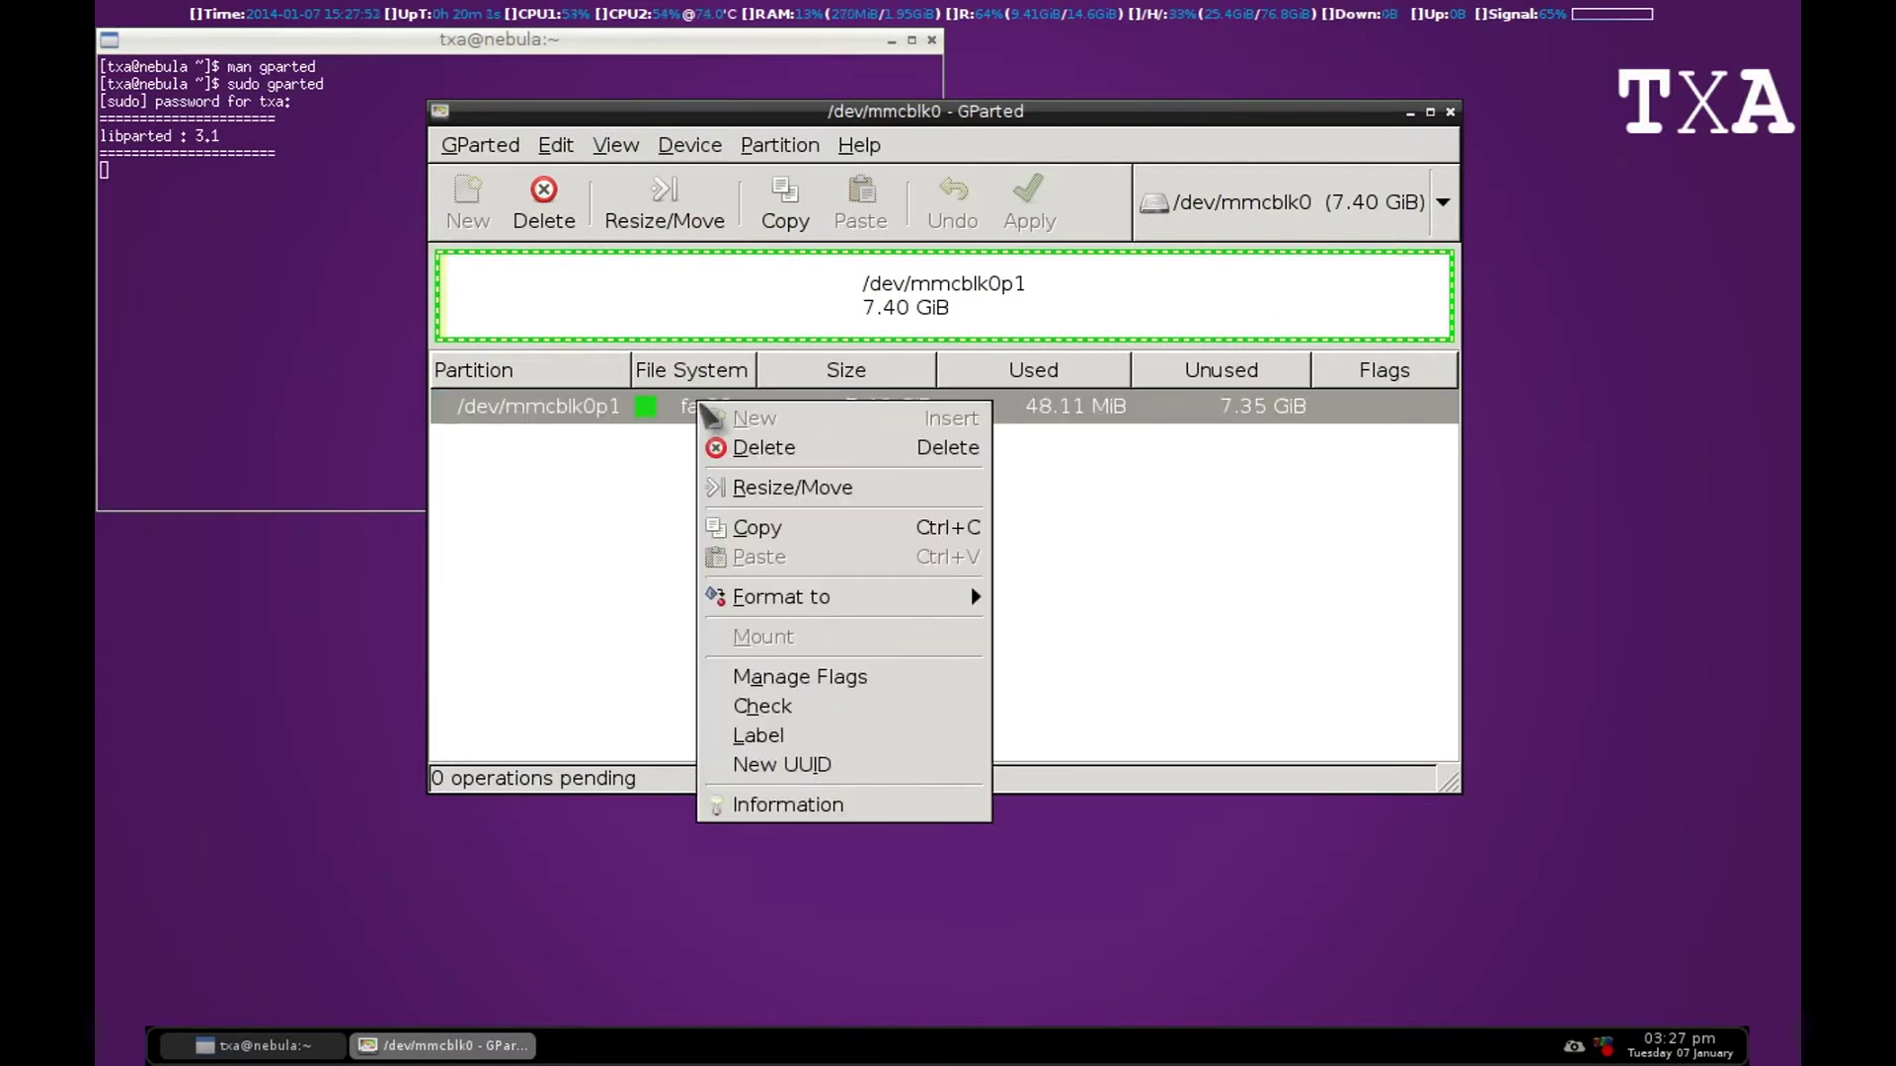
pyautogui.click(733, 446)
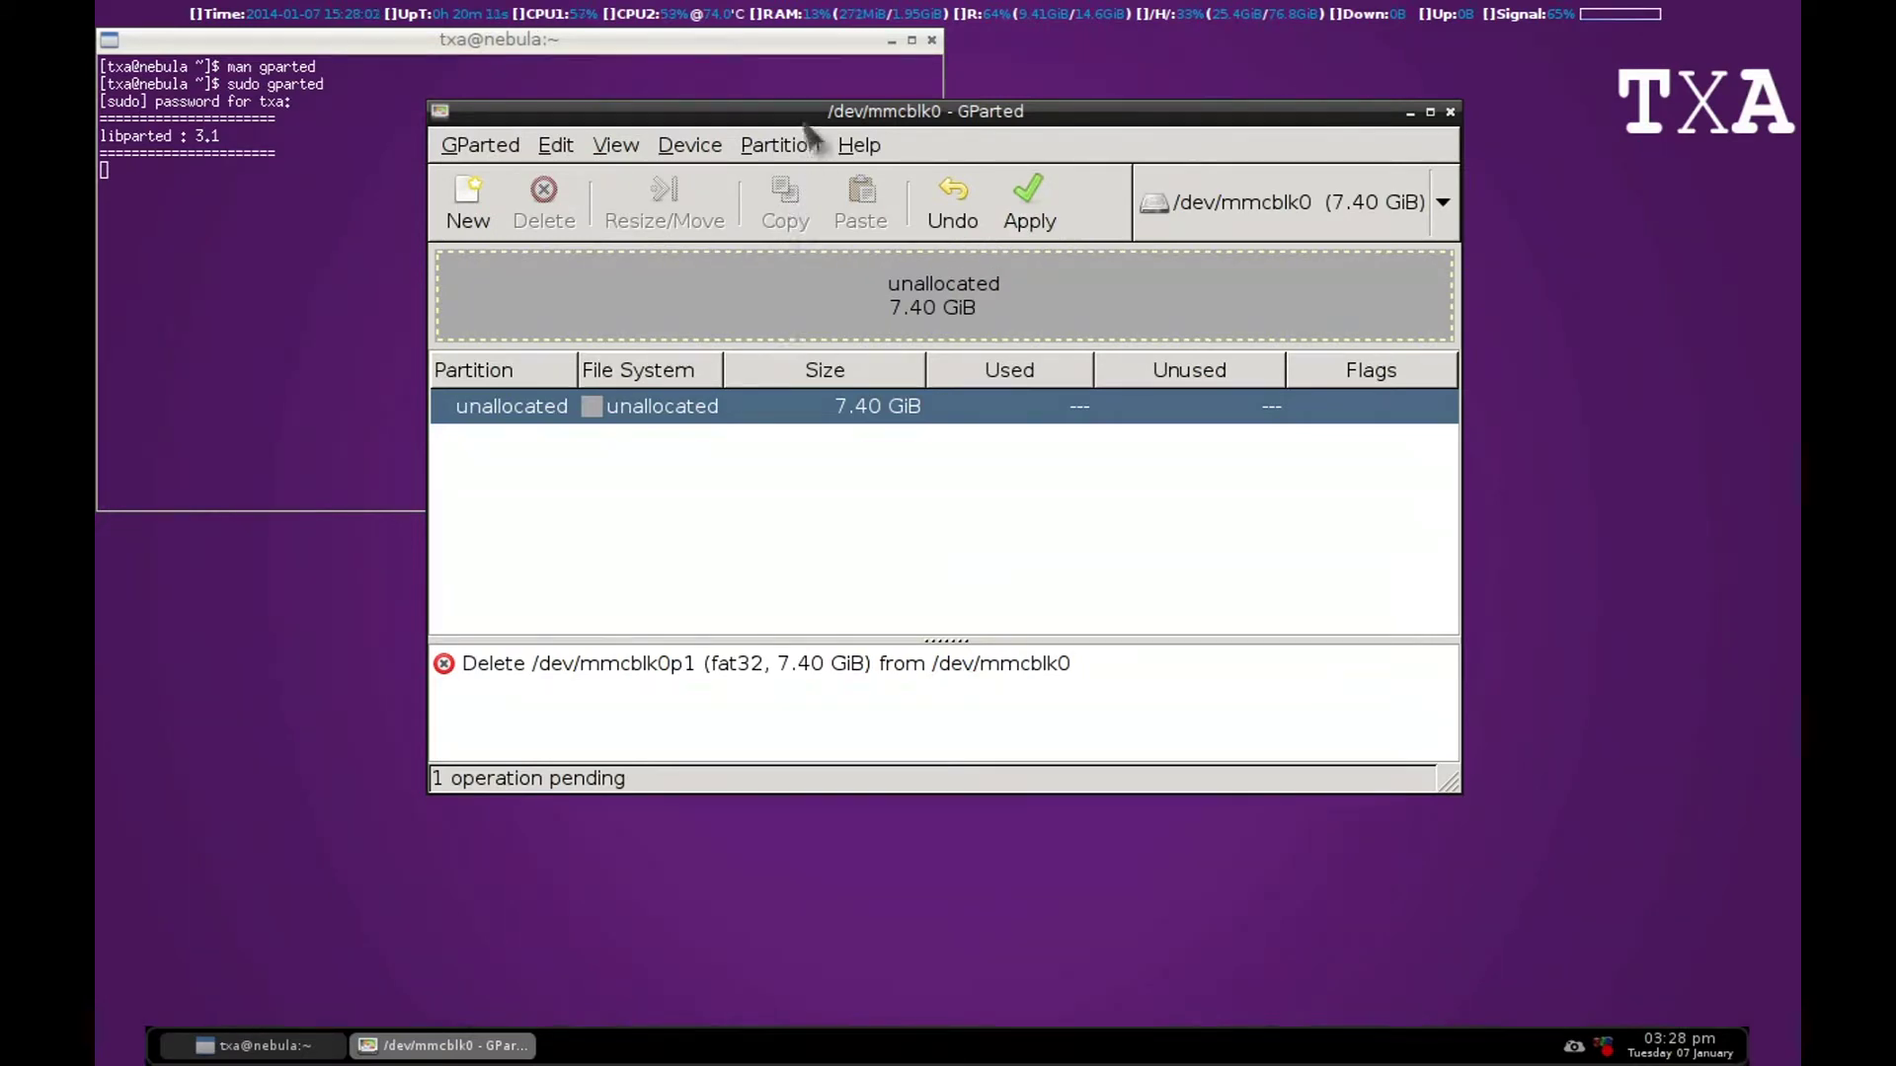
pyautogui.moveTo(796, 111); pyautogui.dragTo(462, 30)
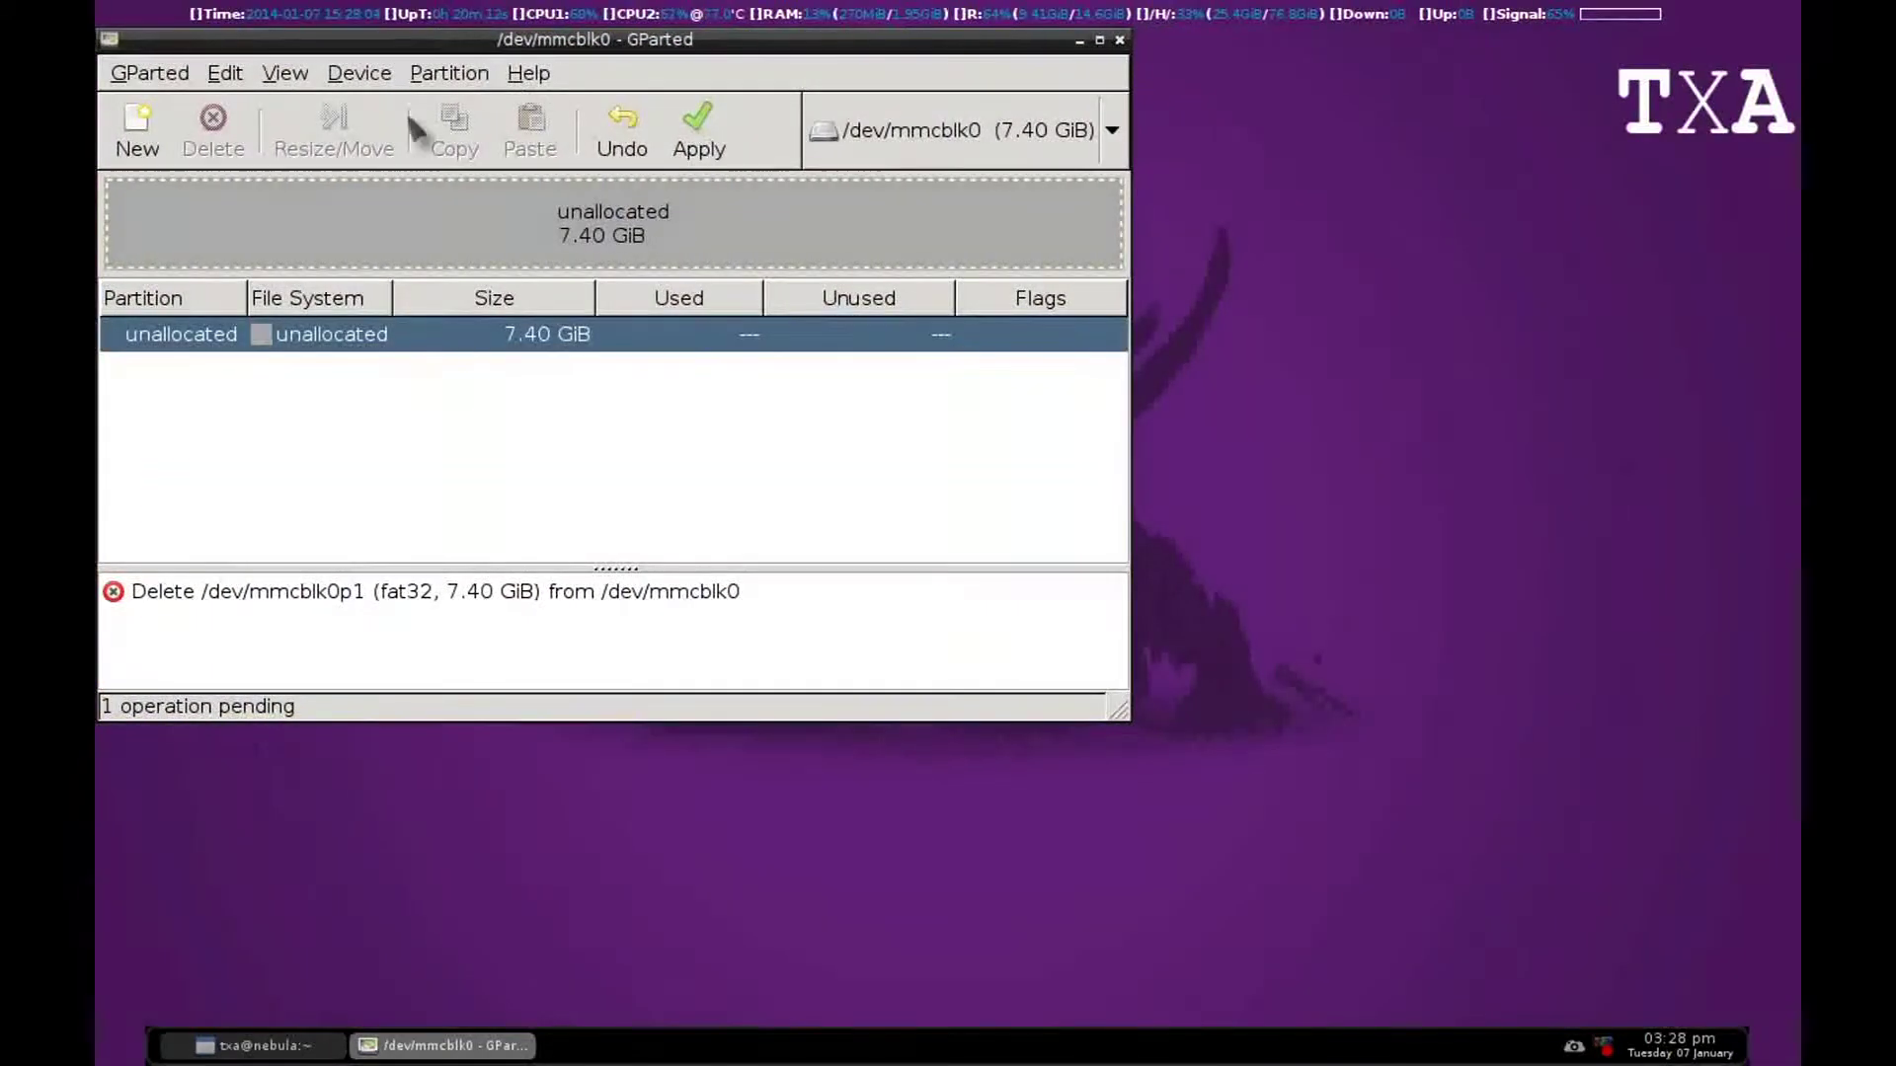
# Apply the queued deletion of /dev/mmcblk0p1 and close the completed operations report
pyautogui.rightClick(345, 340)
pyautogui.click(874, 430)
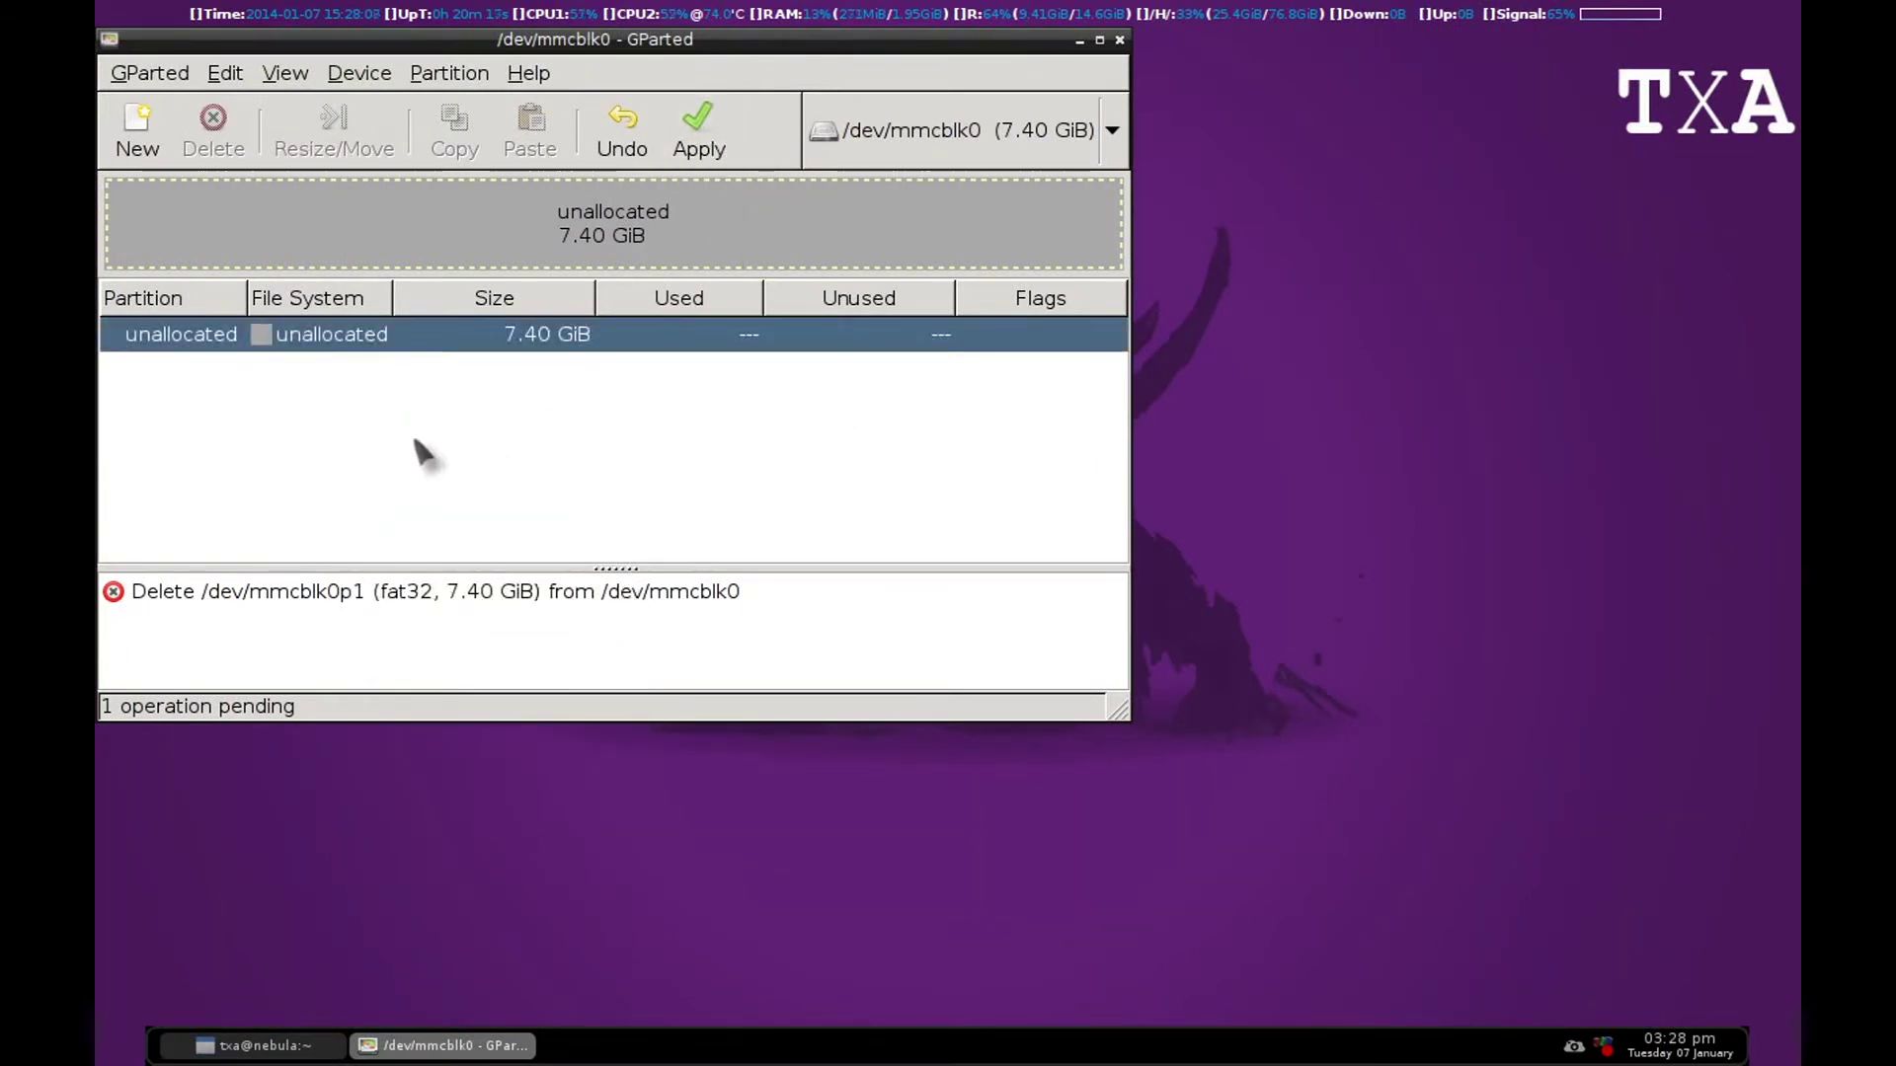
pyautogui.click(731, 153)
pyautogui.click(979, 478)
pyautogui.click(1023, 603)
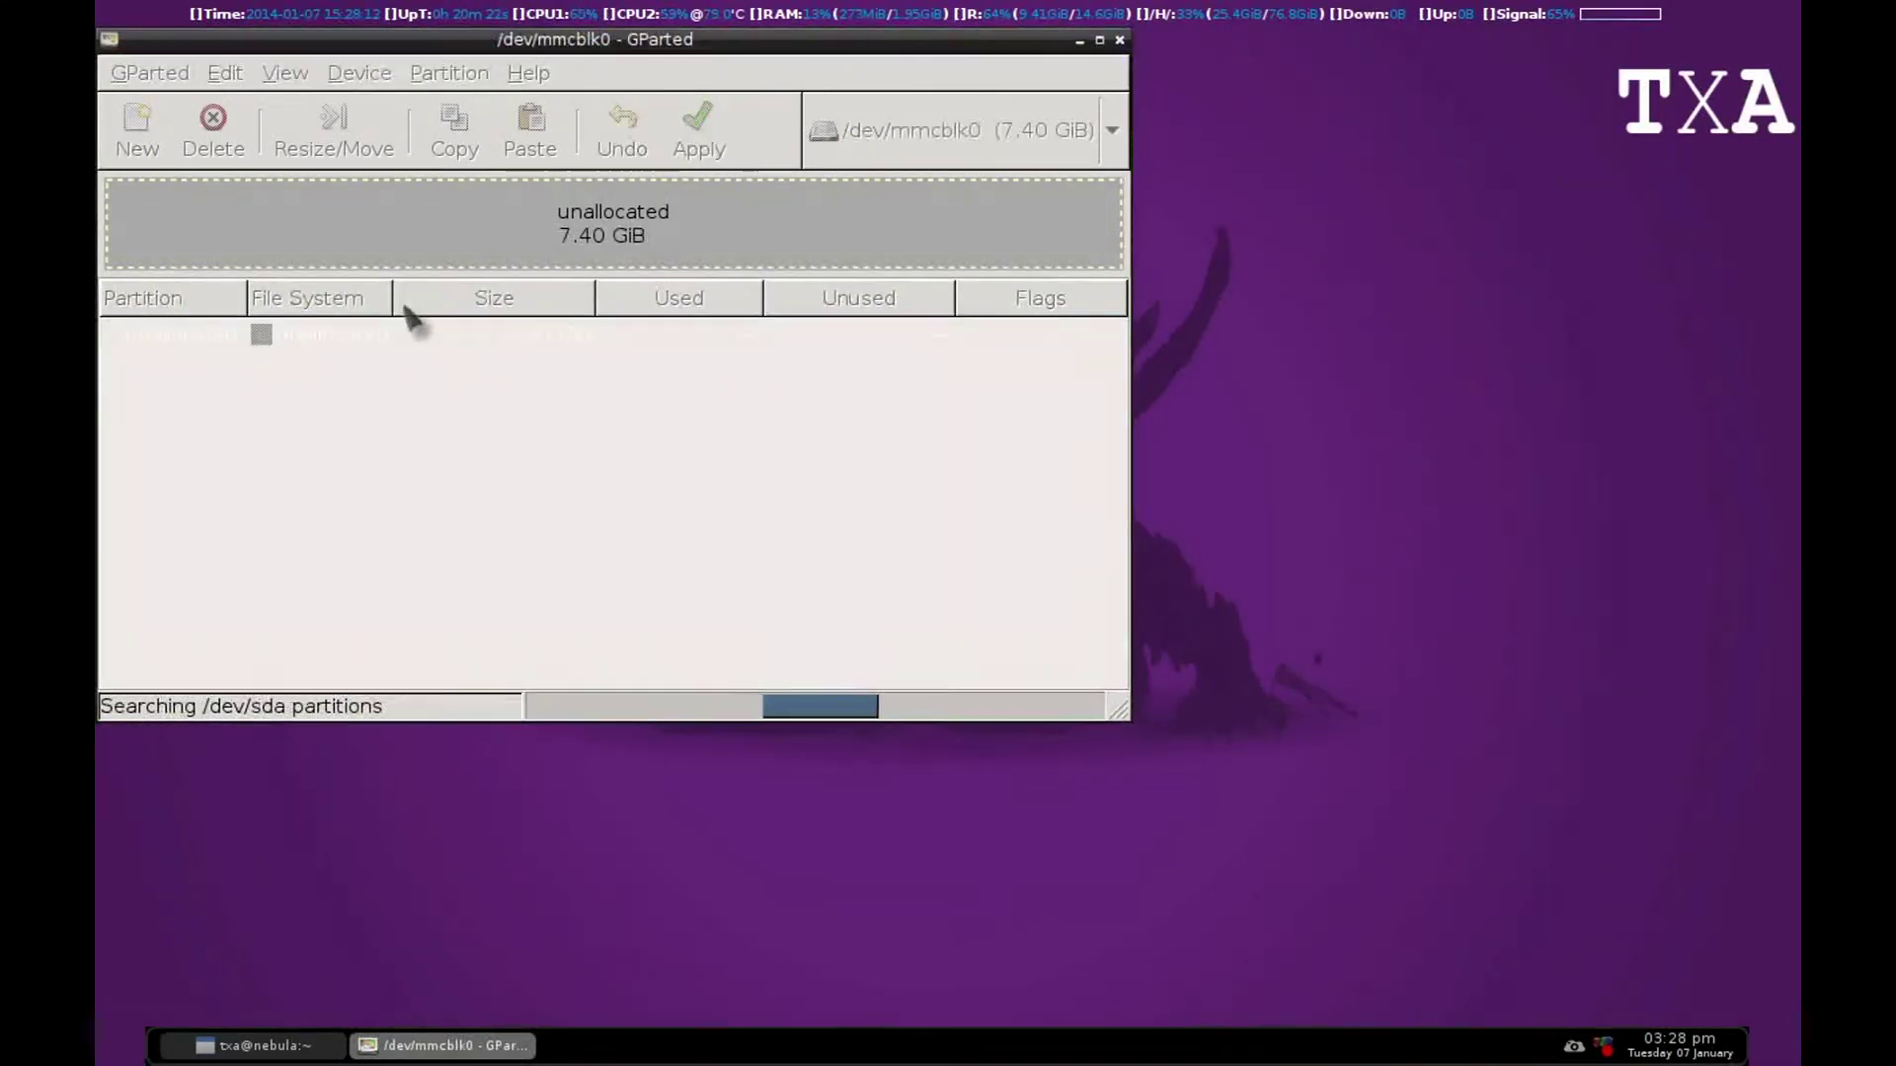
# Start a new partition in the unallocated space with a fat32 file system
pyautogui.rightClick(387, 337)
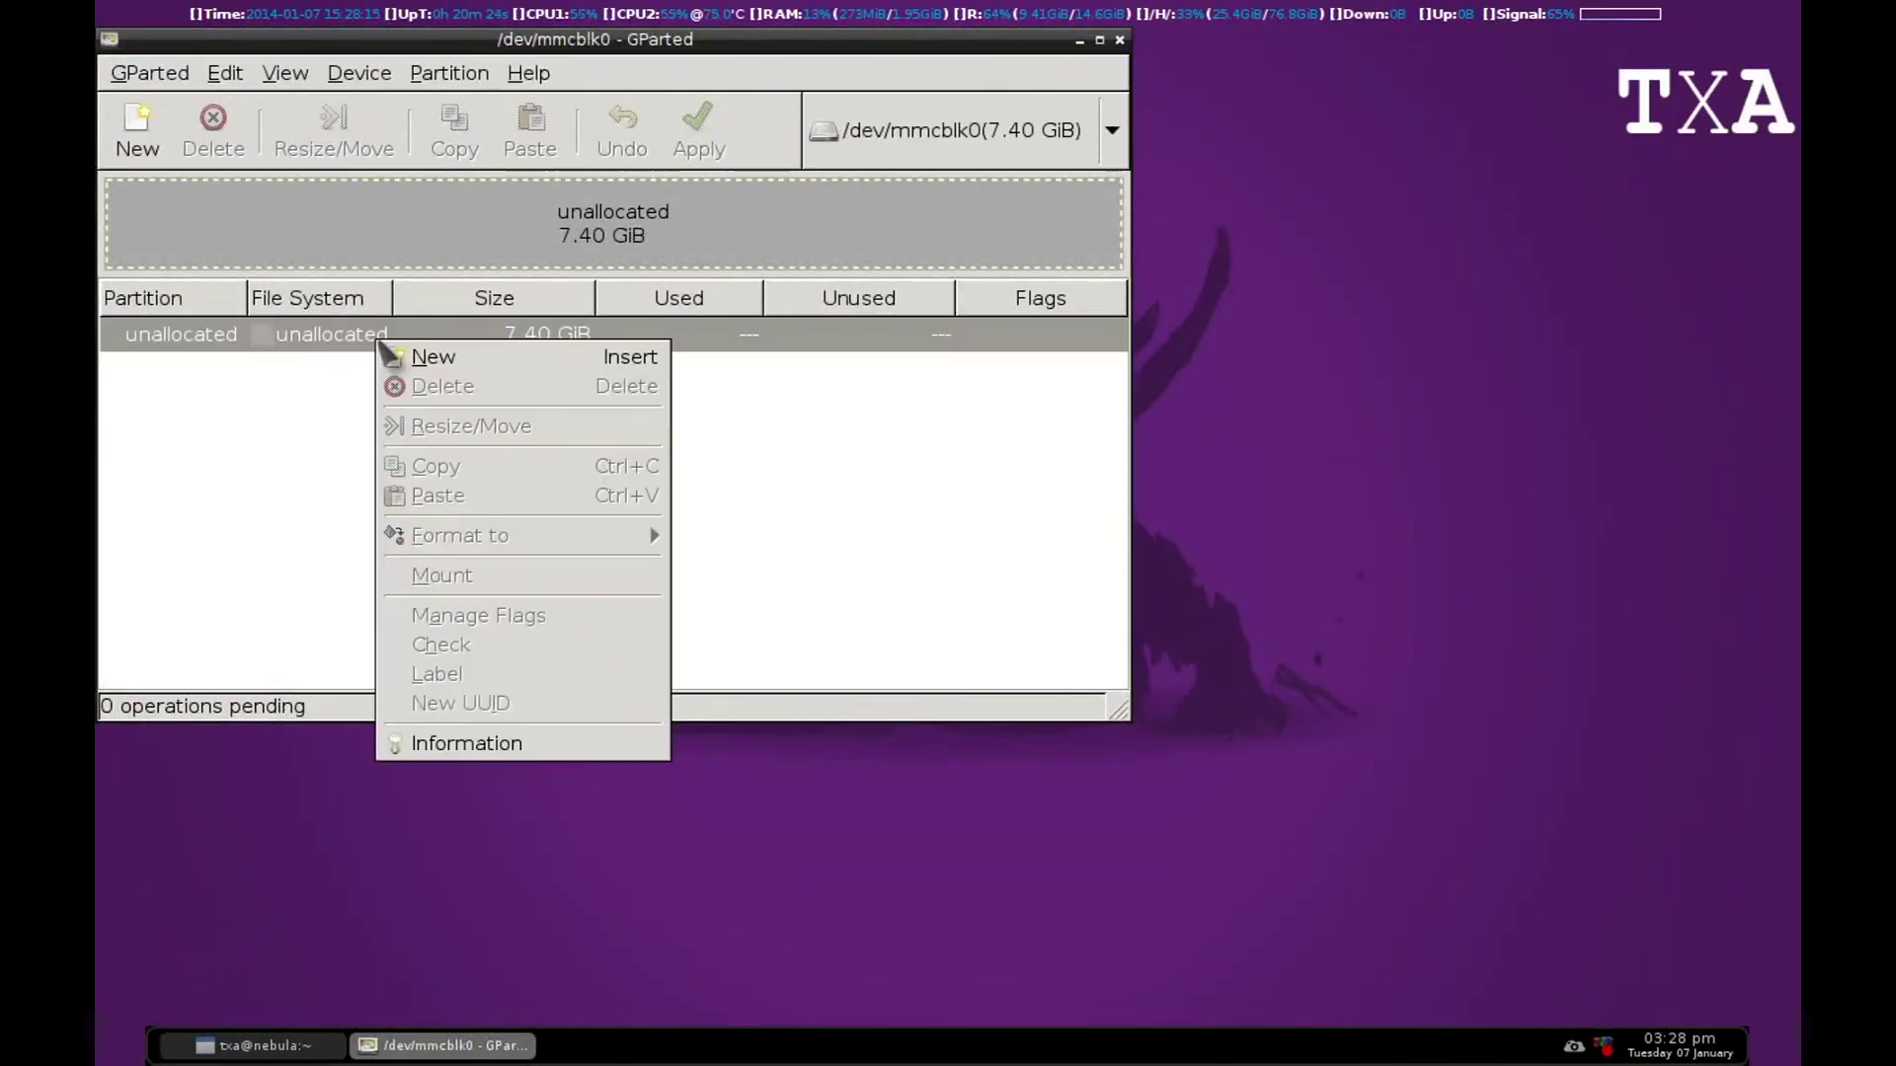
pyautogui.click(402, 355)
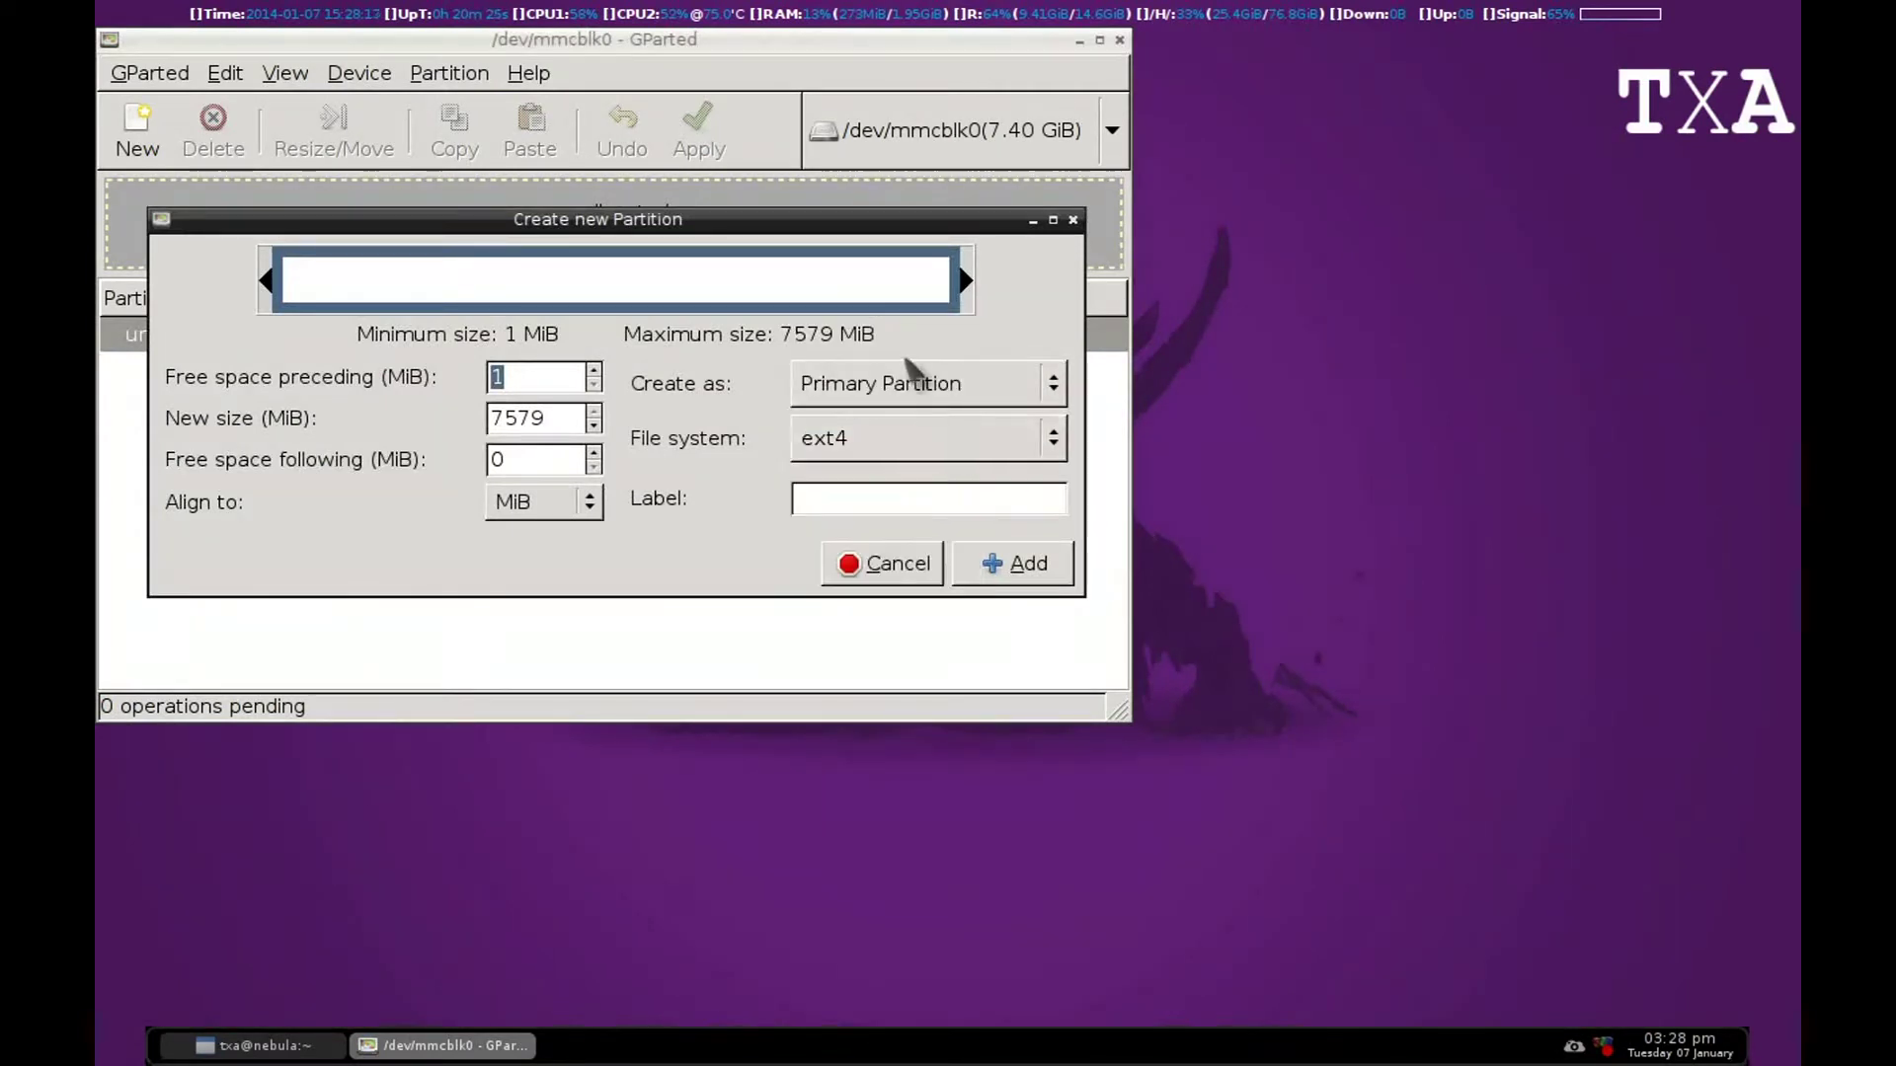
pyautogui.click(933, 441)
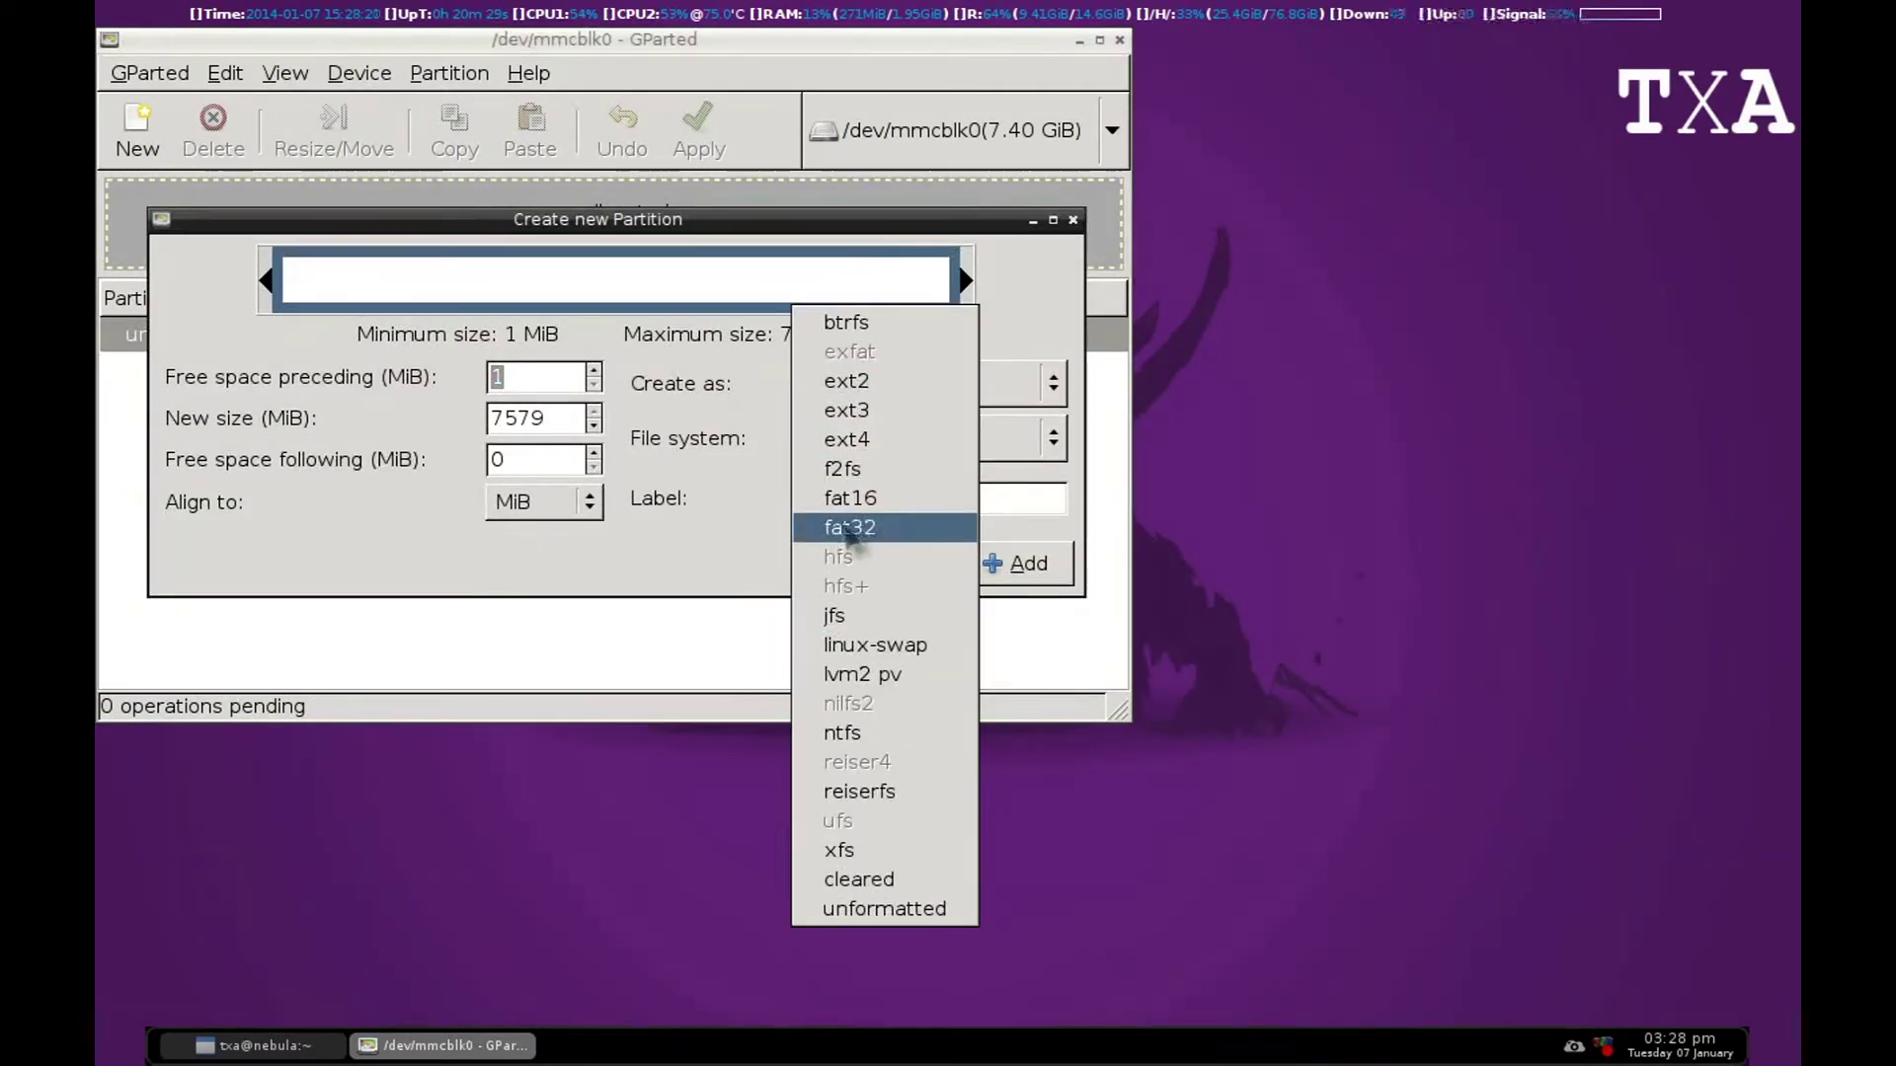
pyautogui.click(884, 531)
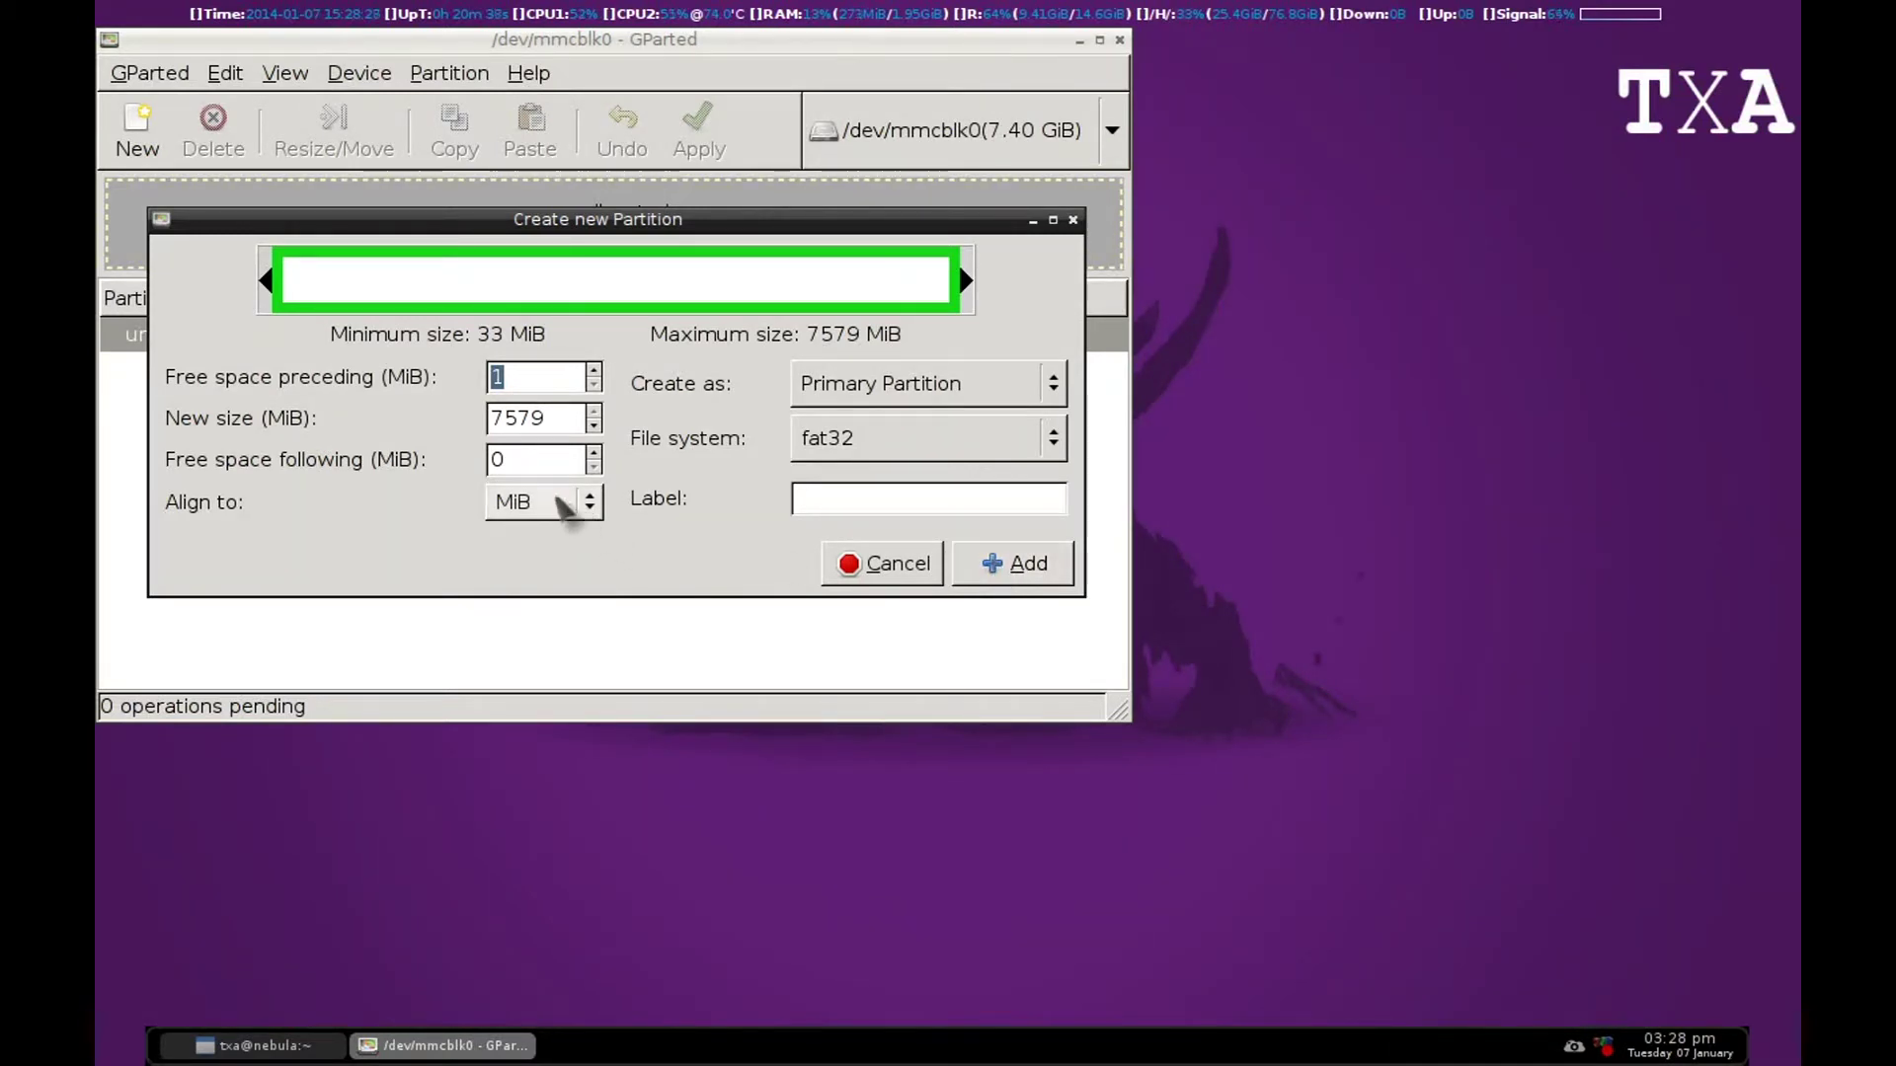
# Adjust the size and free-space values so the partition spans the full 7579 MiB
pyautogui.click(594, 425)
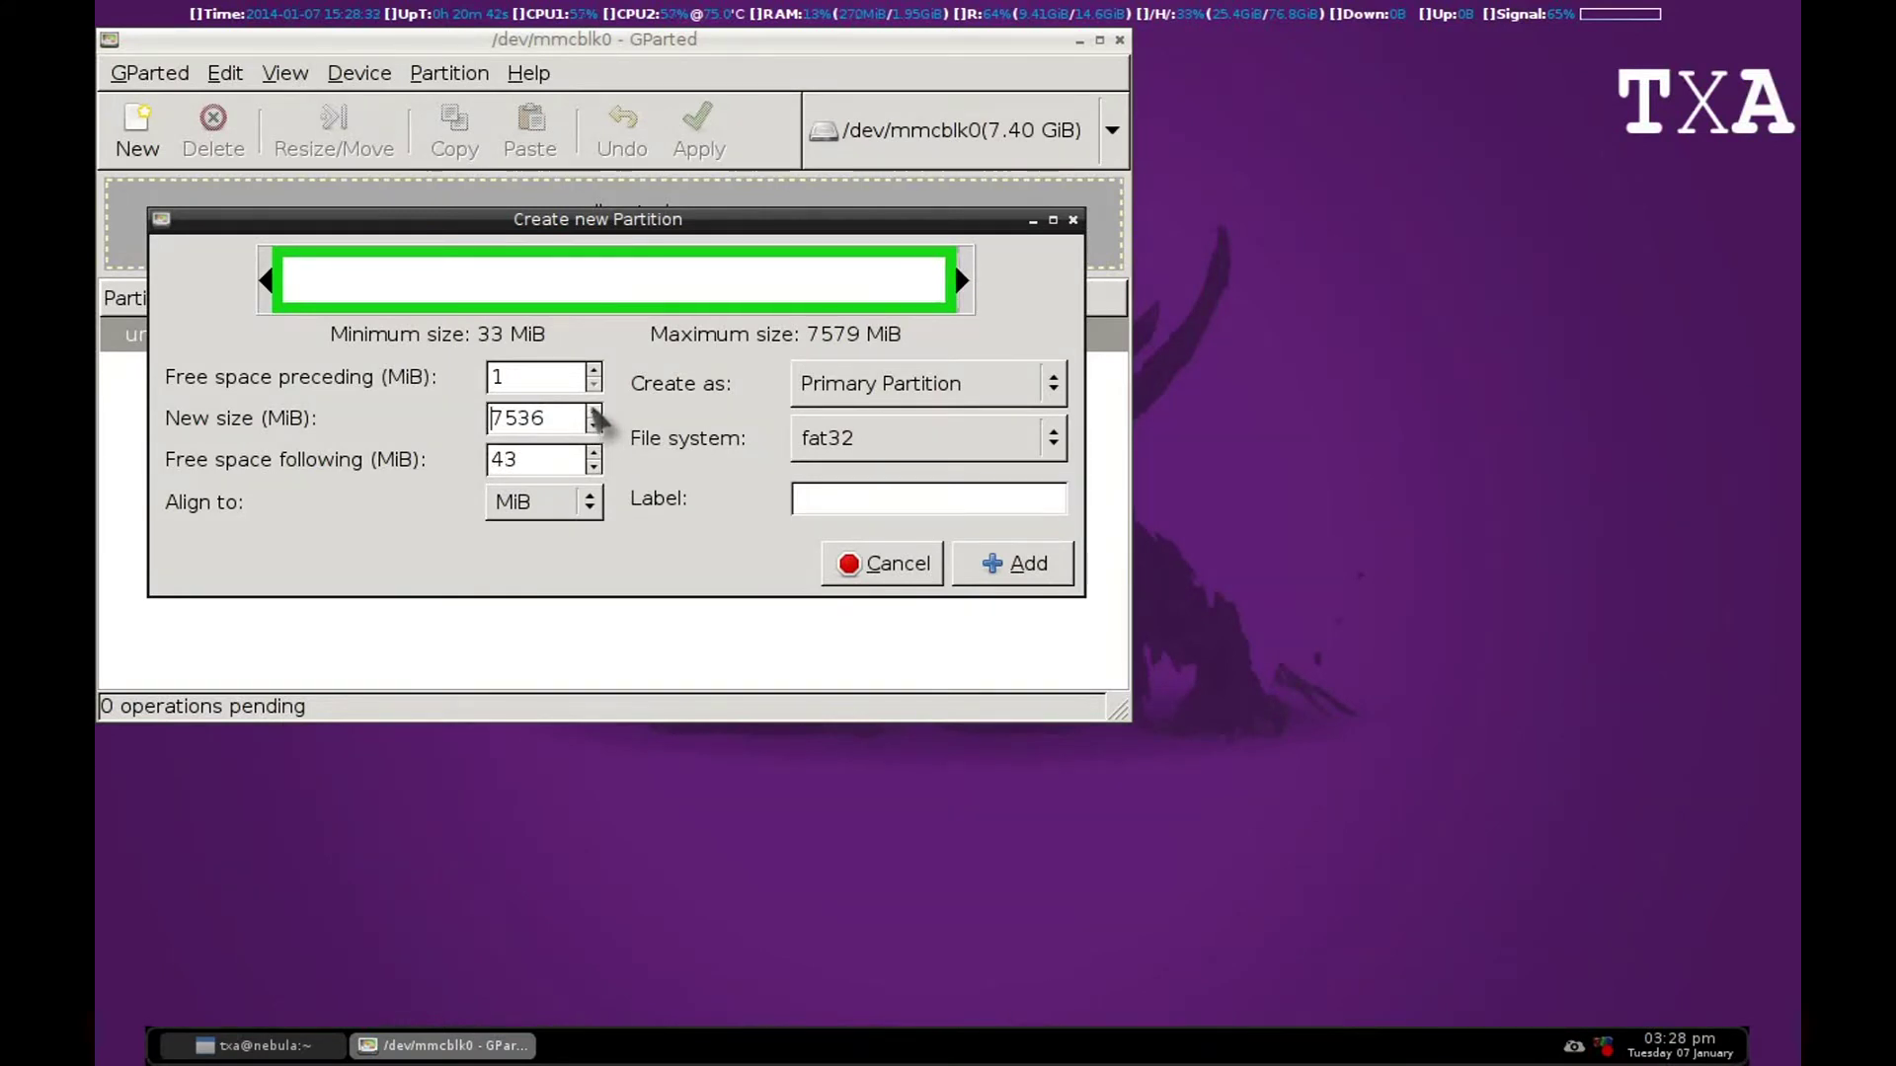
pyautogui.click(593, 411)
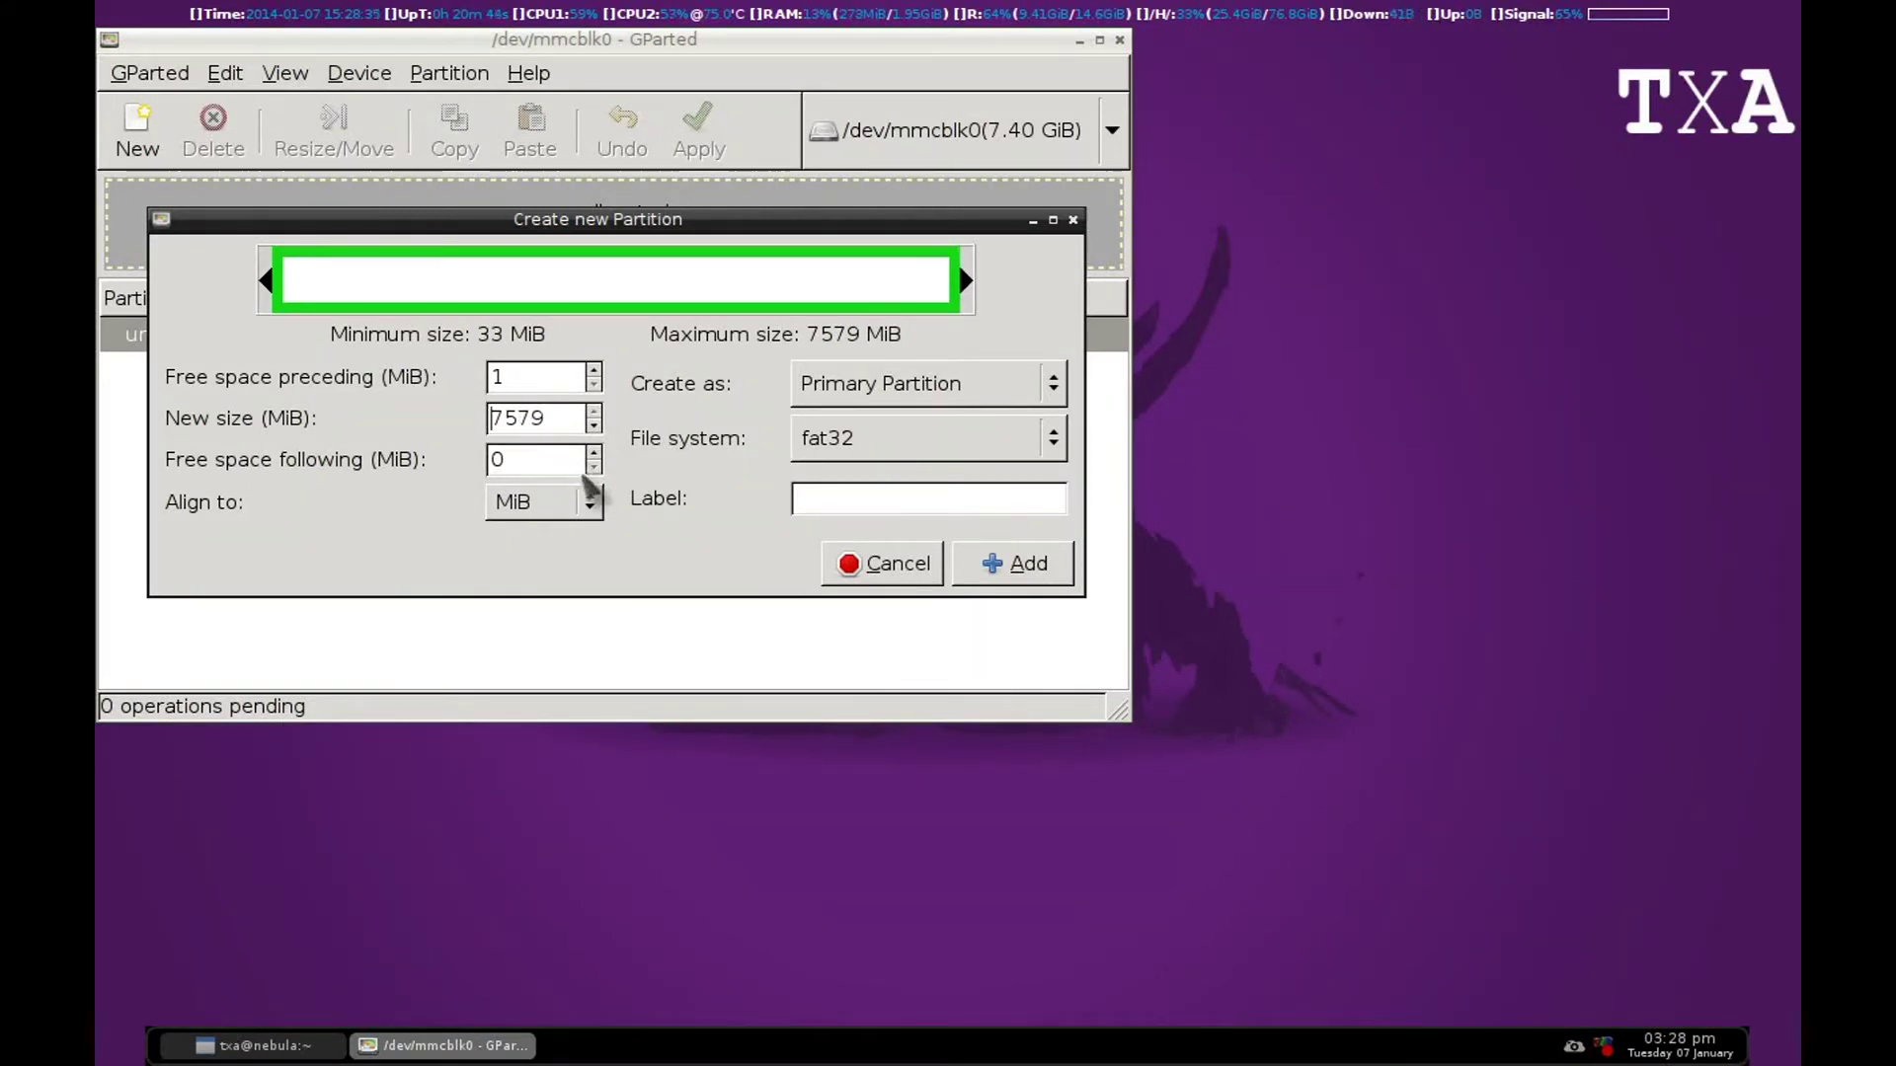
pyautogui.click(593, 455)
pyautogui.click(593, 454)
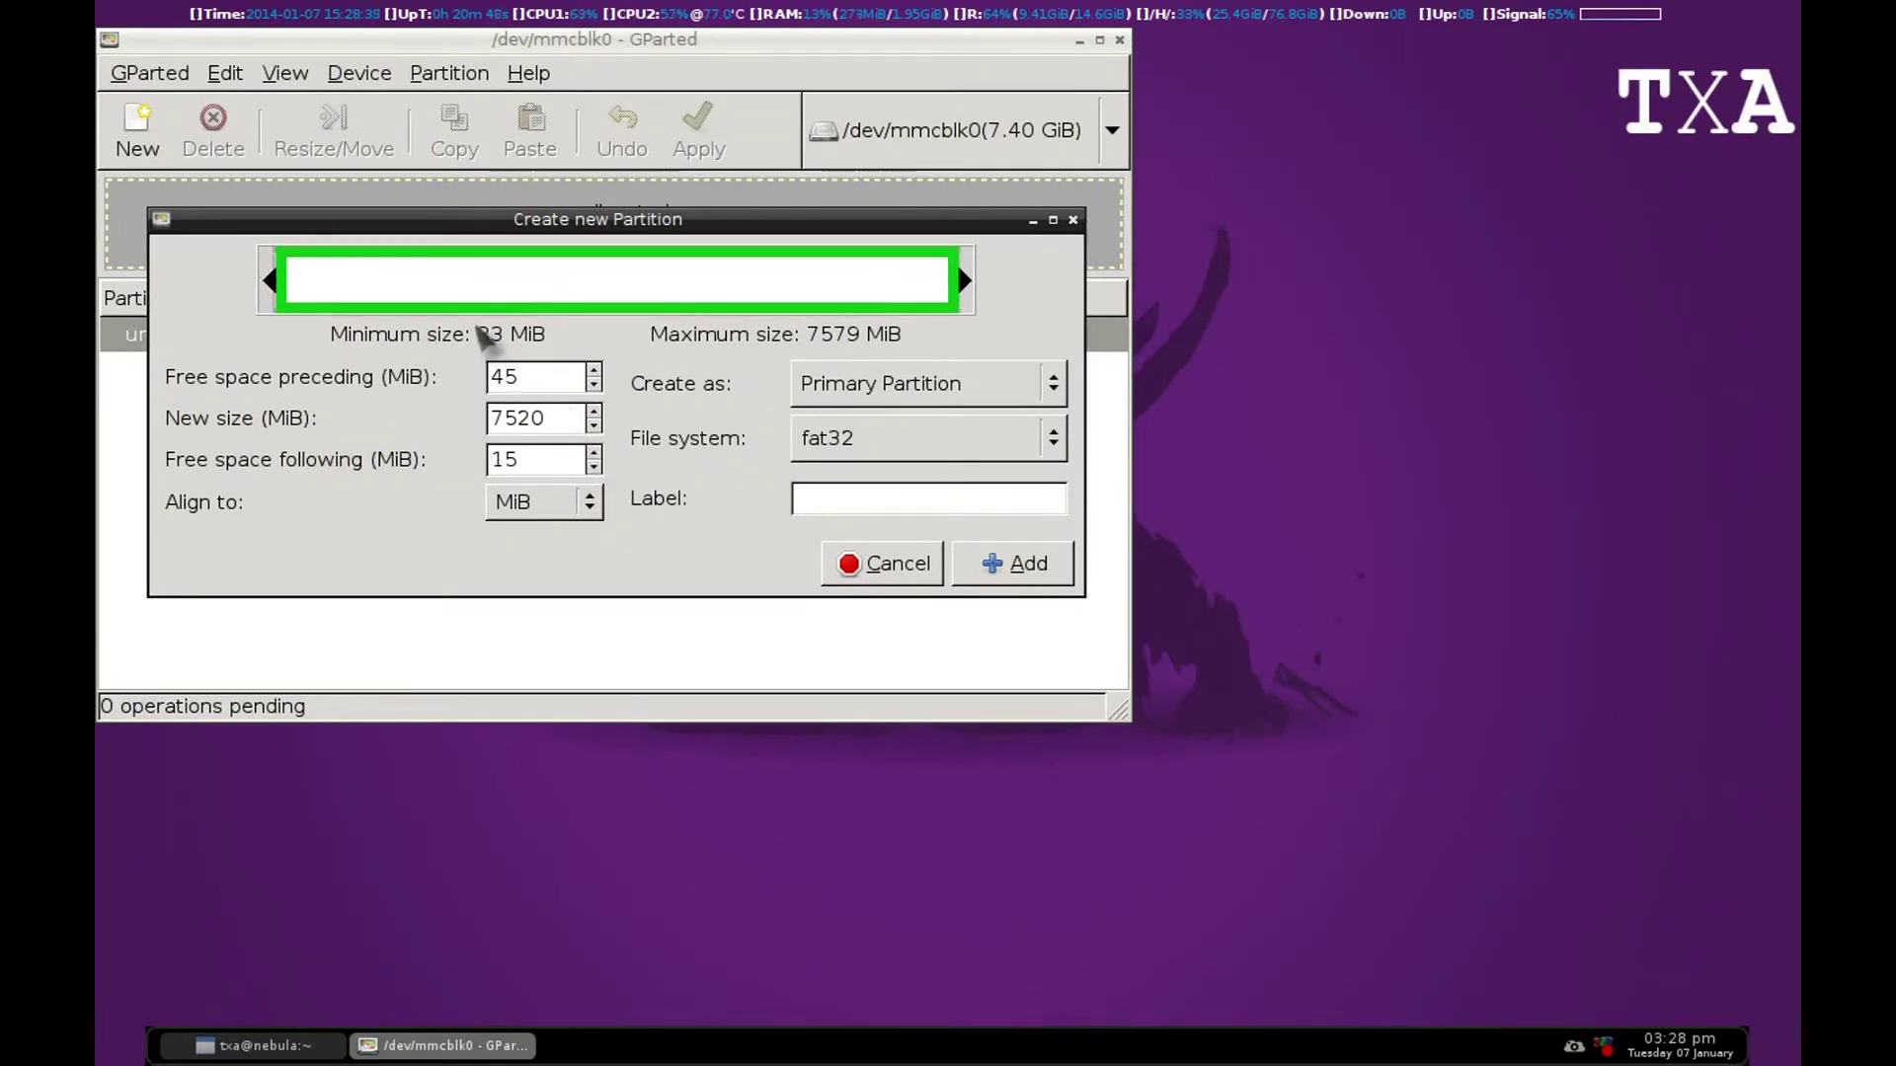
pyautogui.click(593, 384)
pyautogui.click(592, 386)
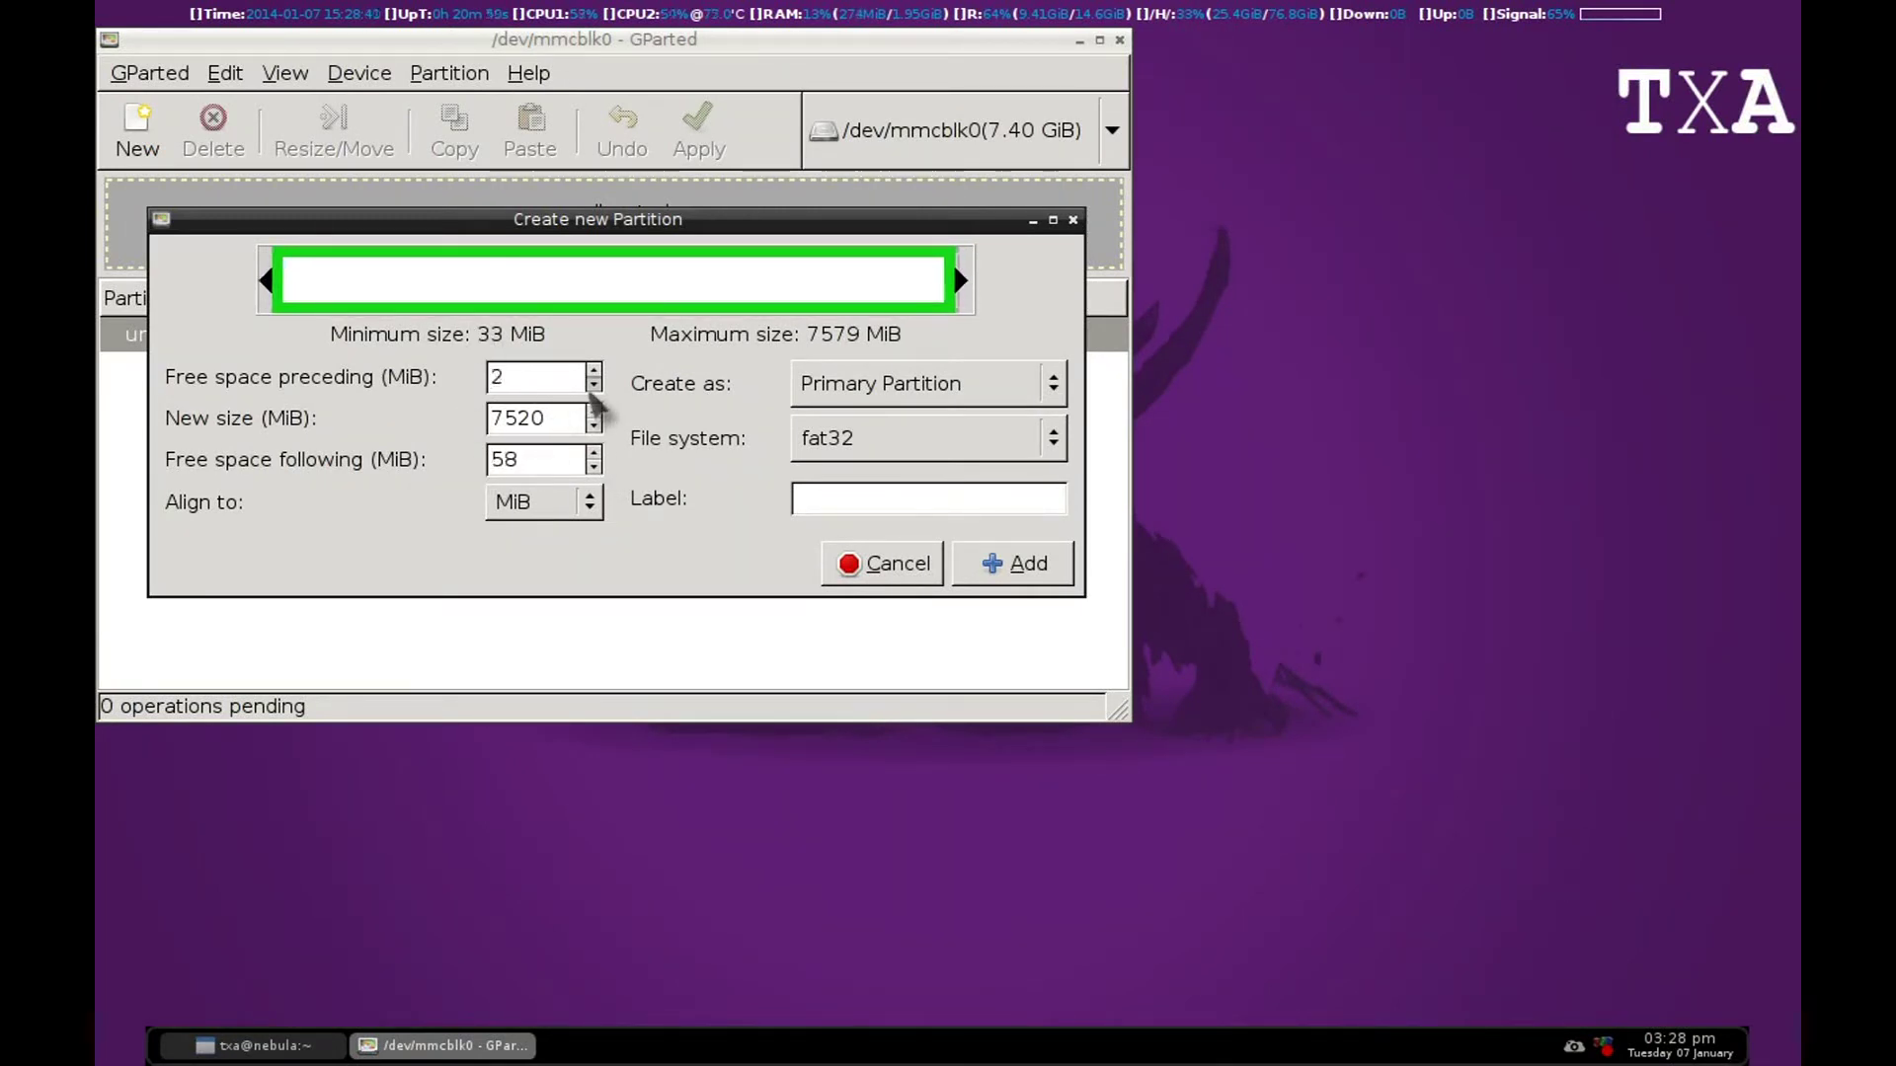
pyautogui.click(592, 451)
pyautogui.moveTo(549, 464); pyautogui.dragTo(426, 466)
pyautogui.write('0')
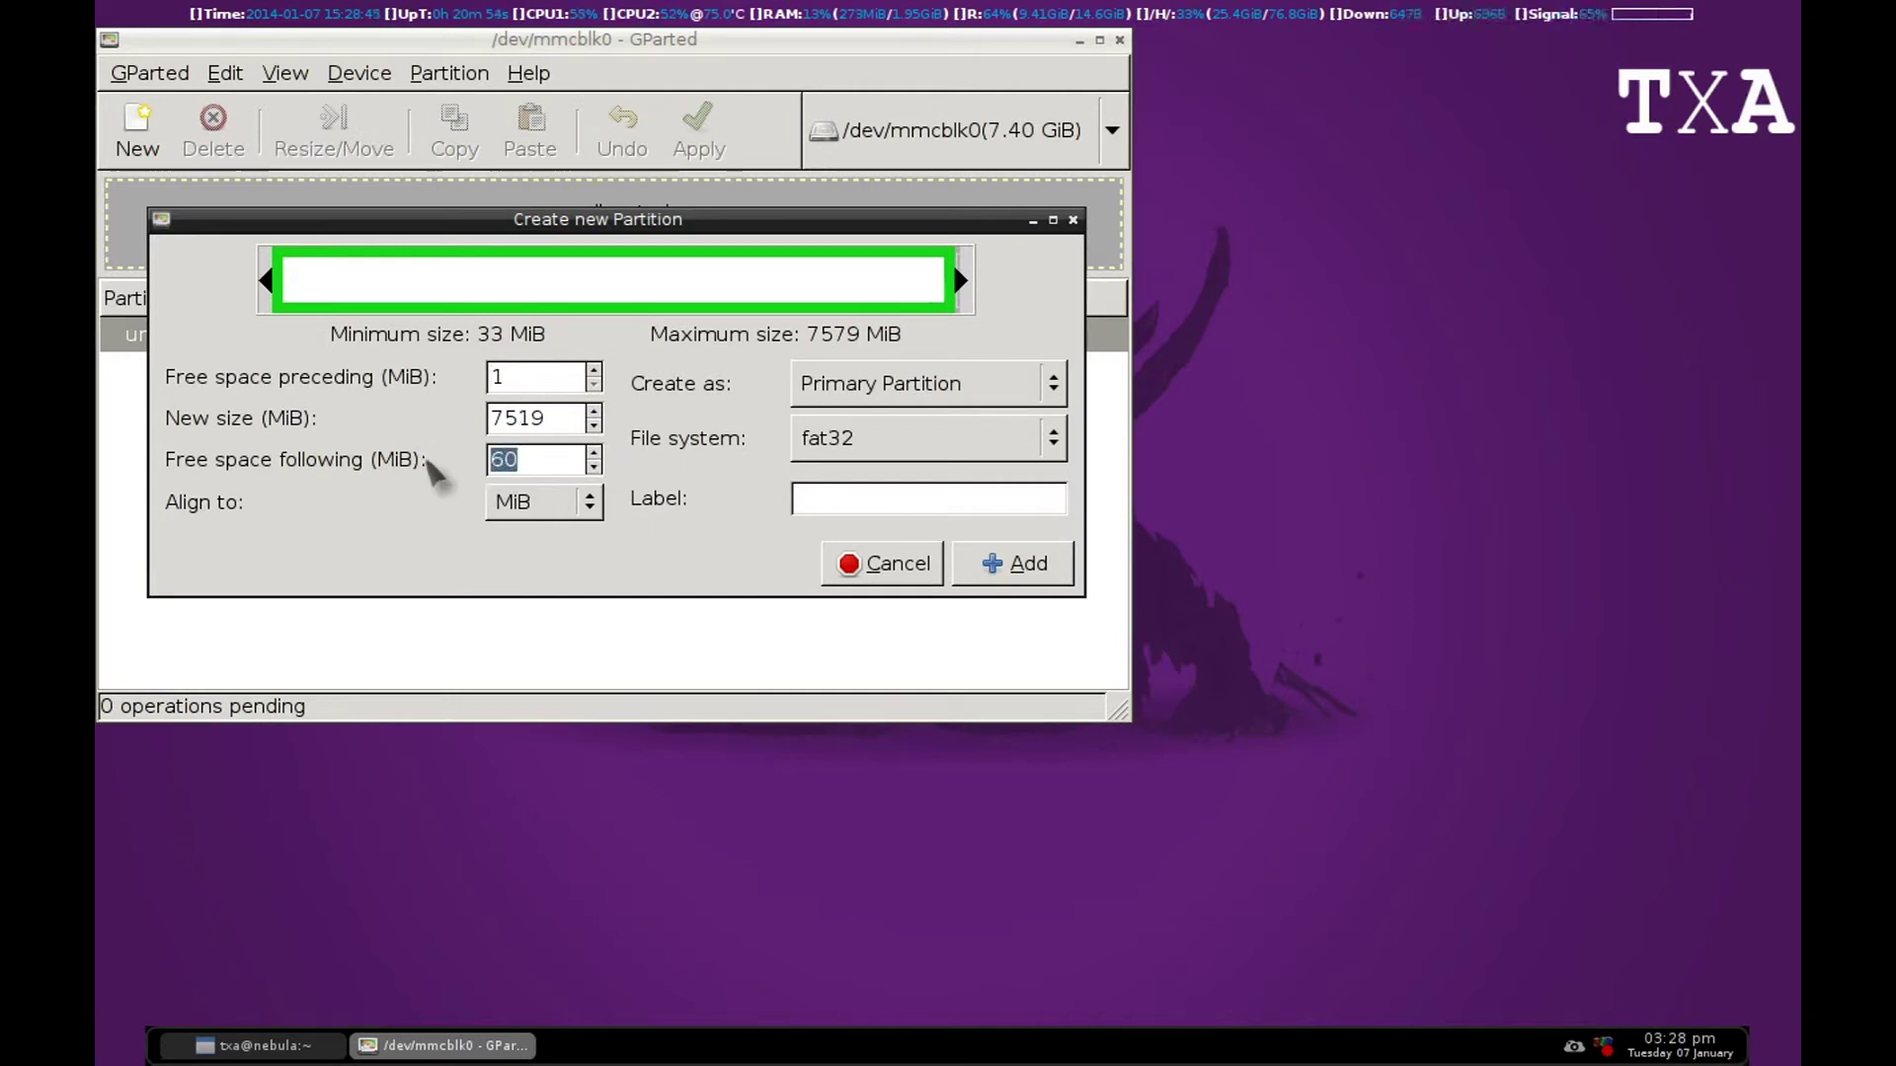
pyautogui.click(593, 424)
pyautogui.click(594, 425)
pyautogui.click(590, 413)
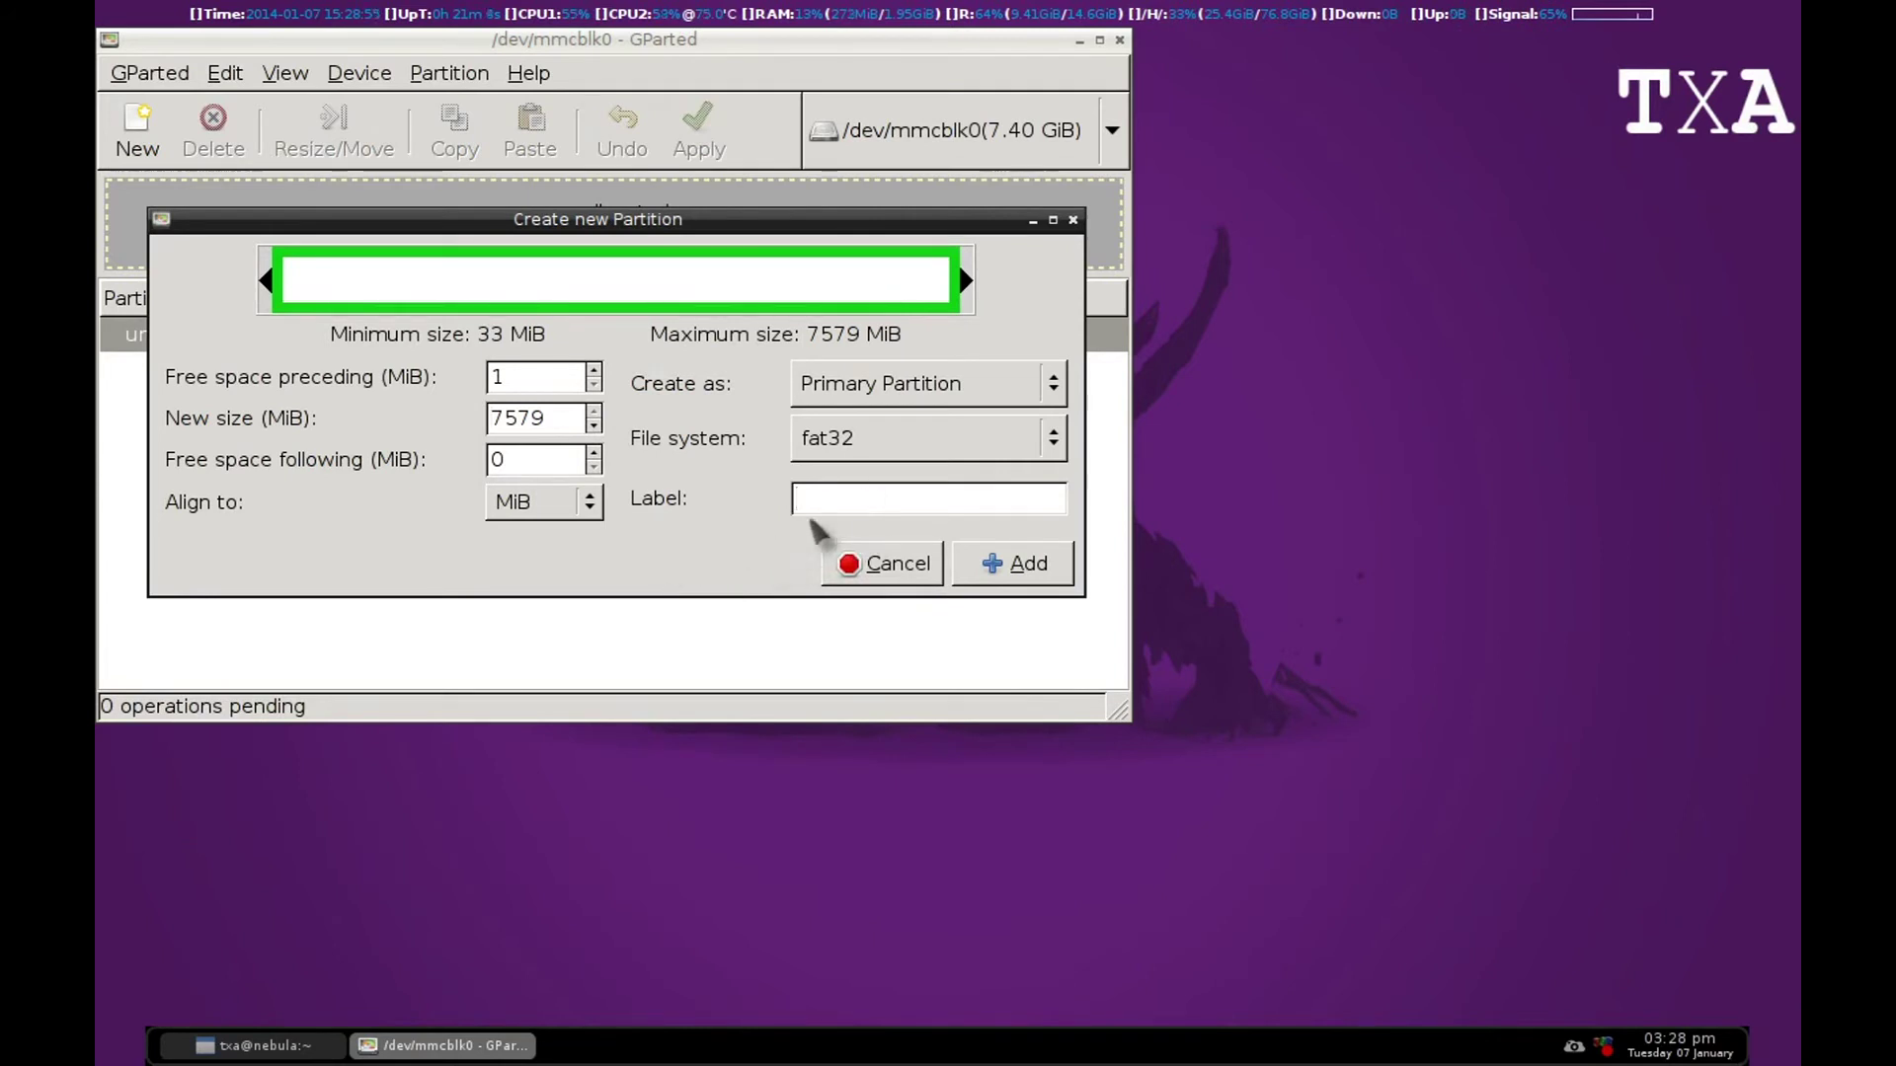
# Add the new partition and apply the pending operation, confirming the write
pyautogui.click(1022, 565)
pyautogui.click(698, 131)
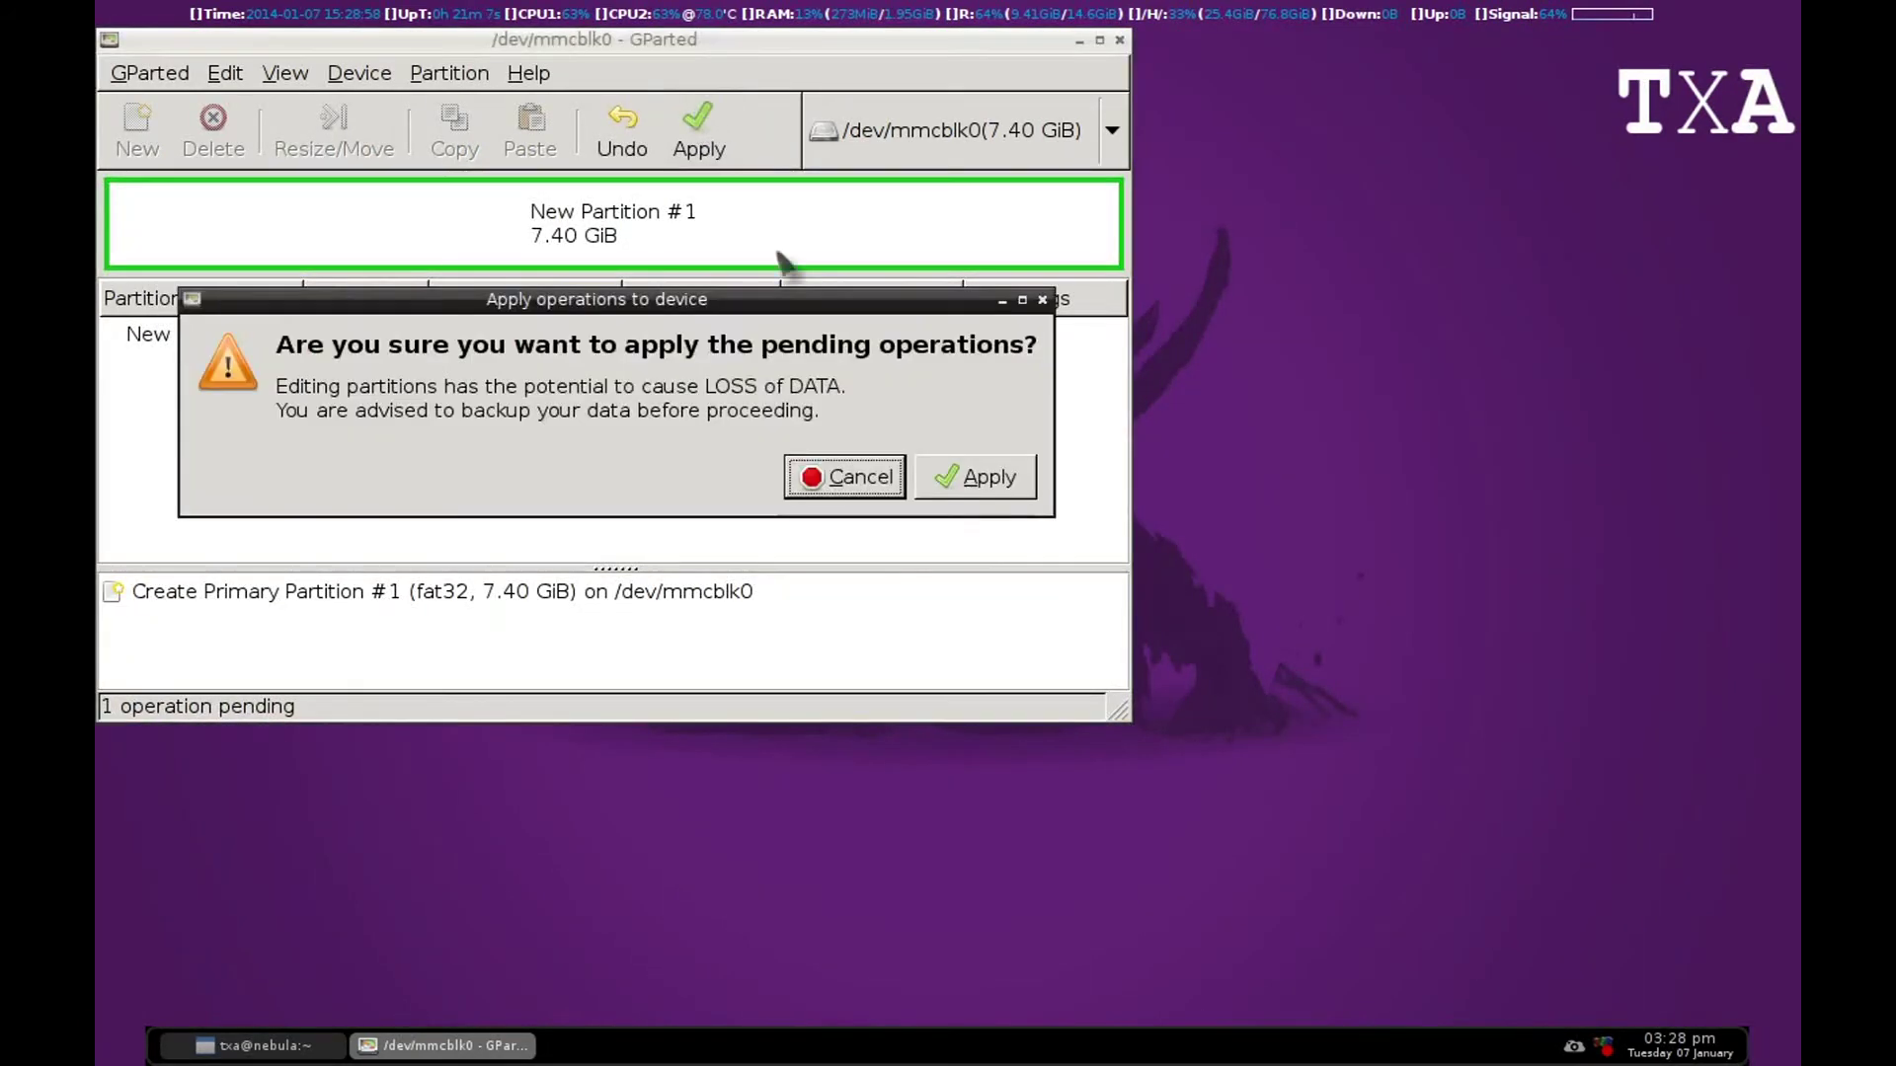
pyautogui.click(989, 477)
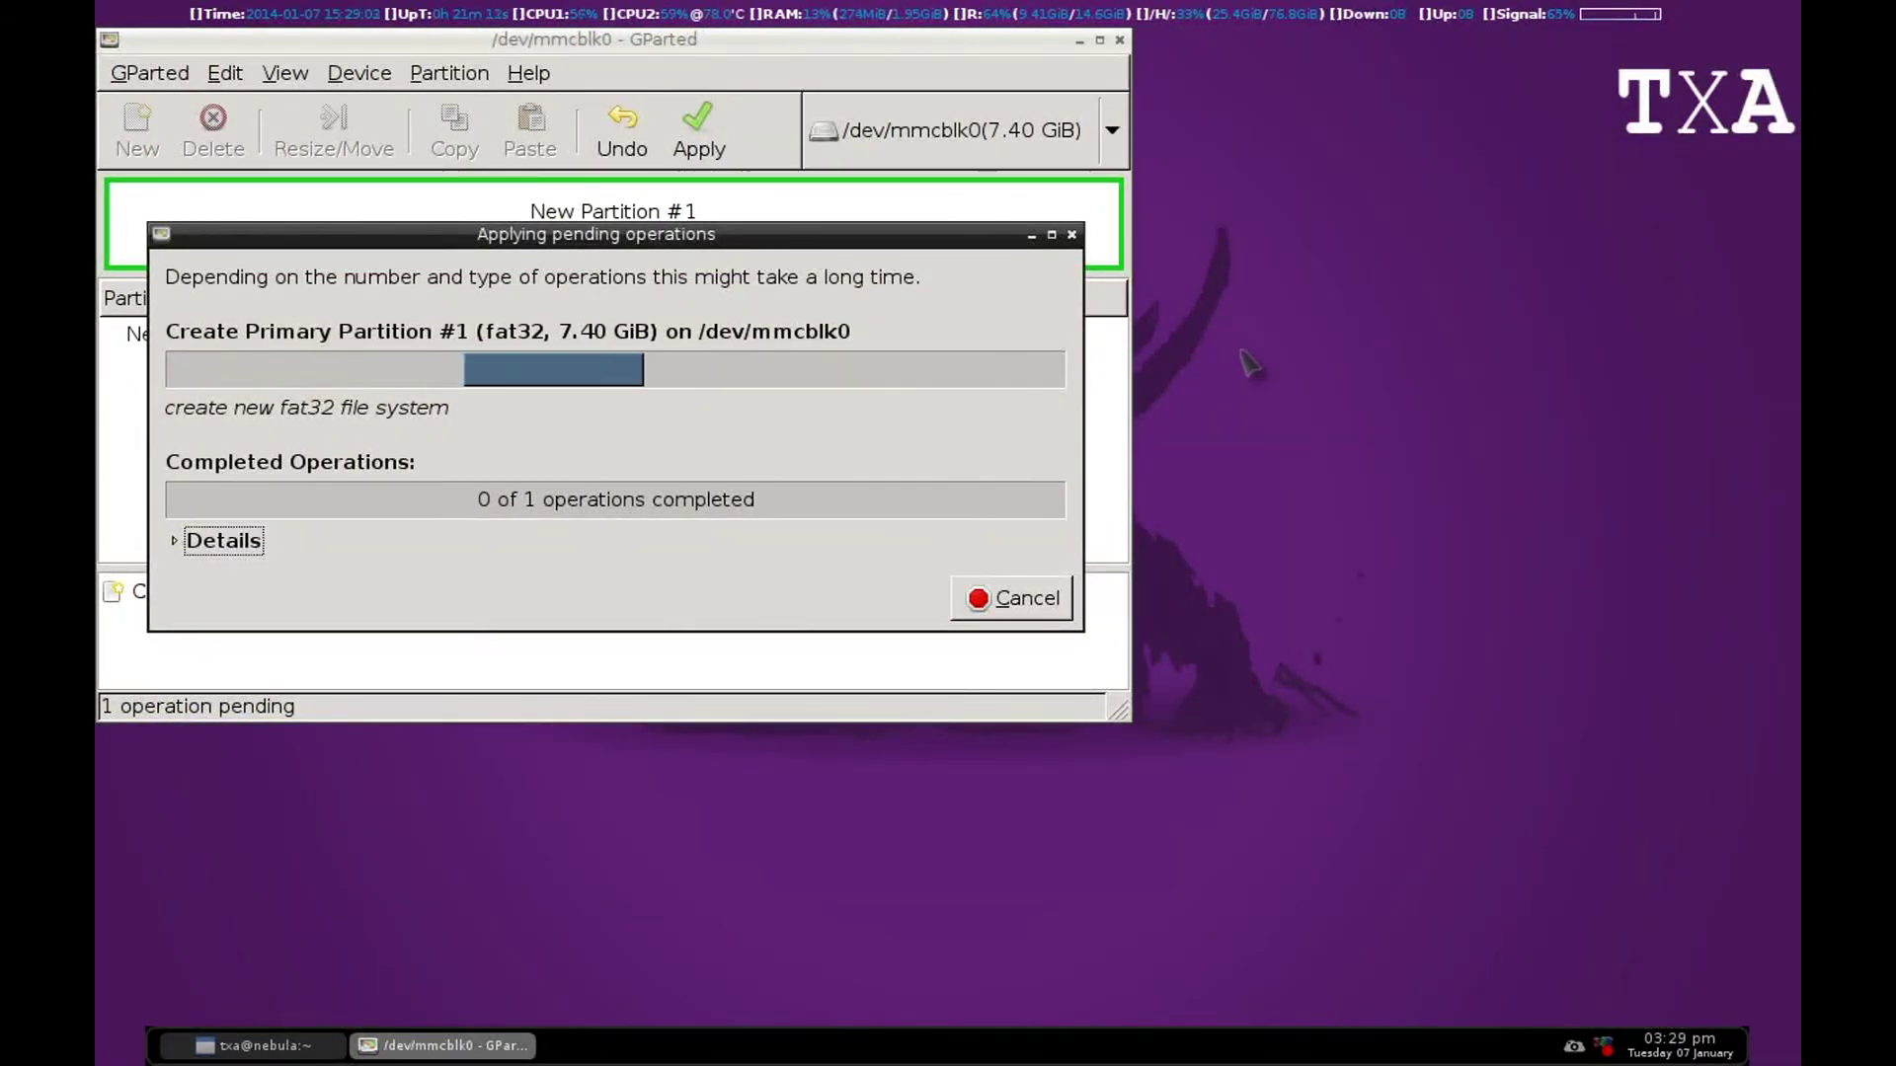
# Run 'lsblk -f' in a new terminal to confirm mmcblk0p1 is vfat
pyautogui.hotkey('ctrl', 'alt', 't')
pyautogui.write('ls')
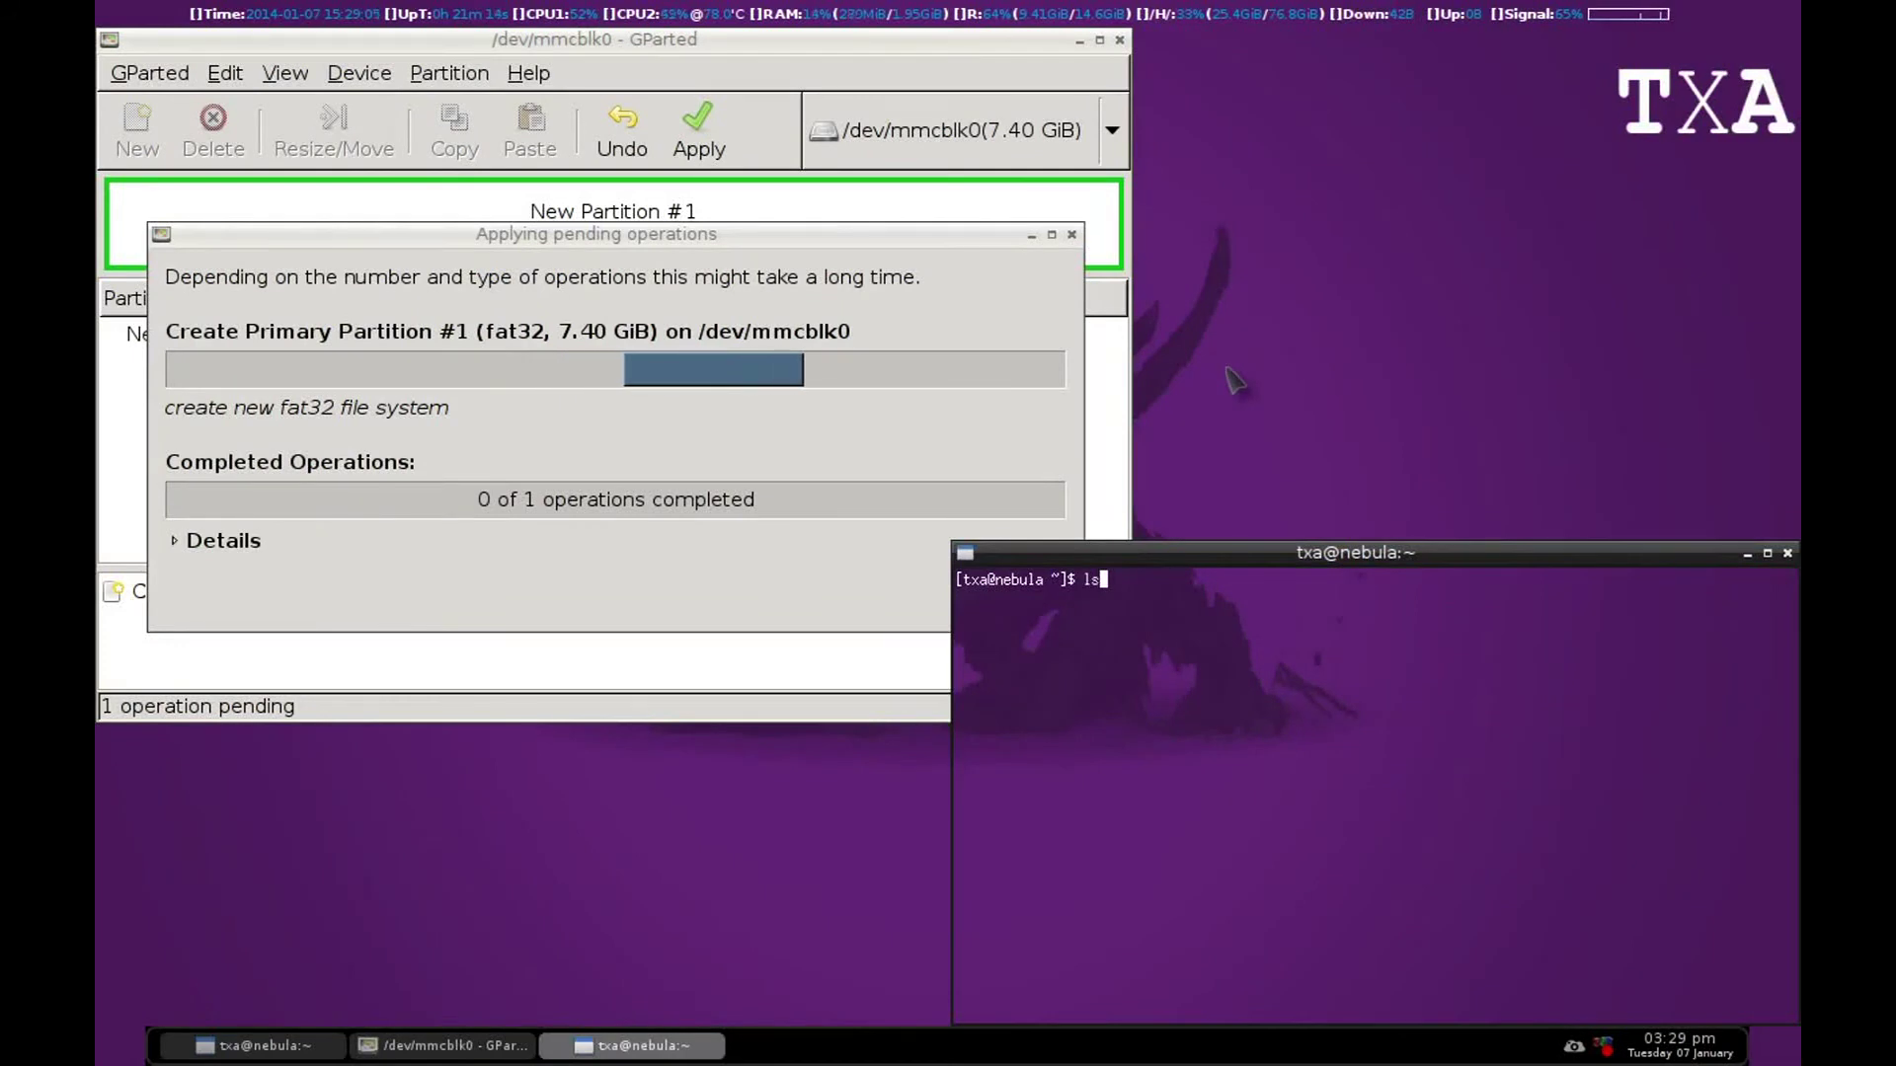
pyautogui.write('blk -f')
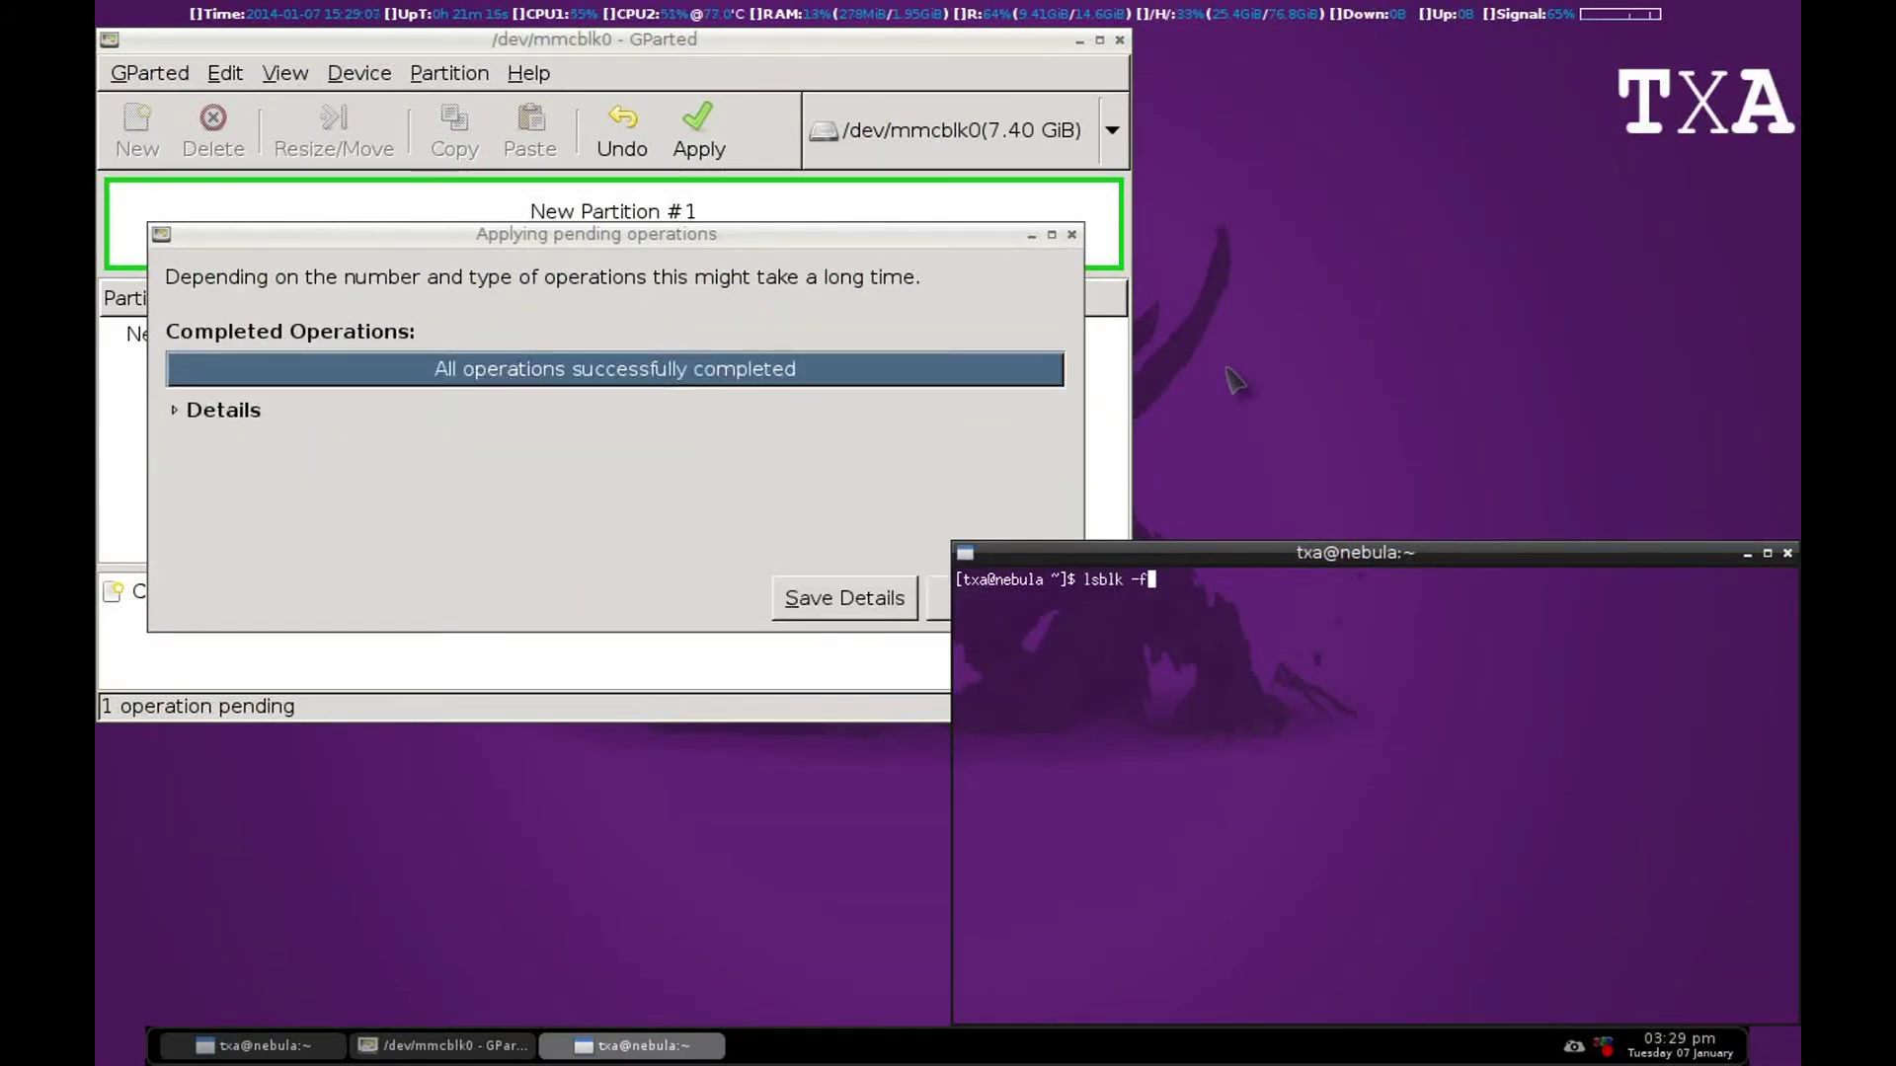
pyautogui.press('Return')
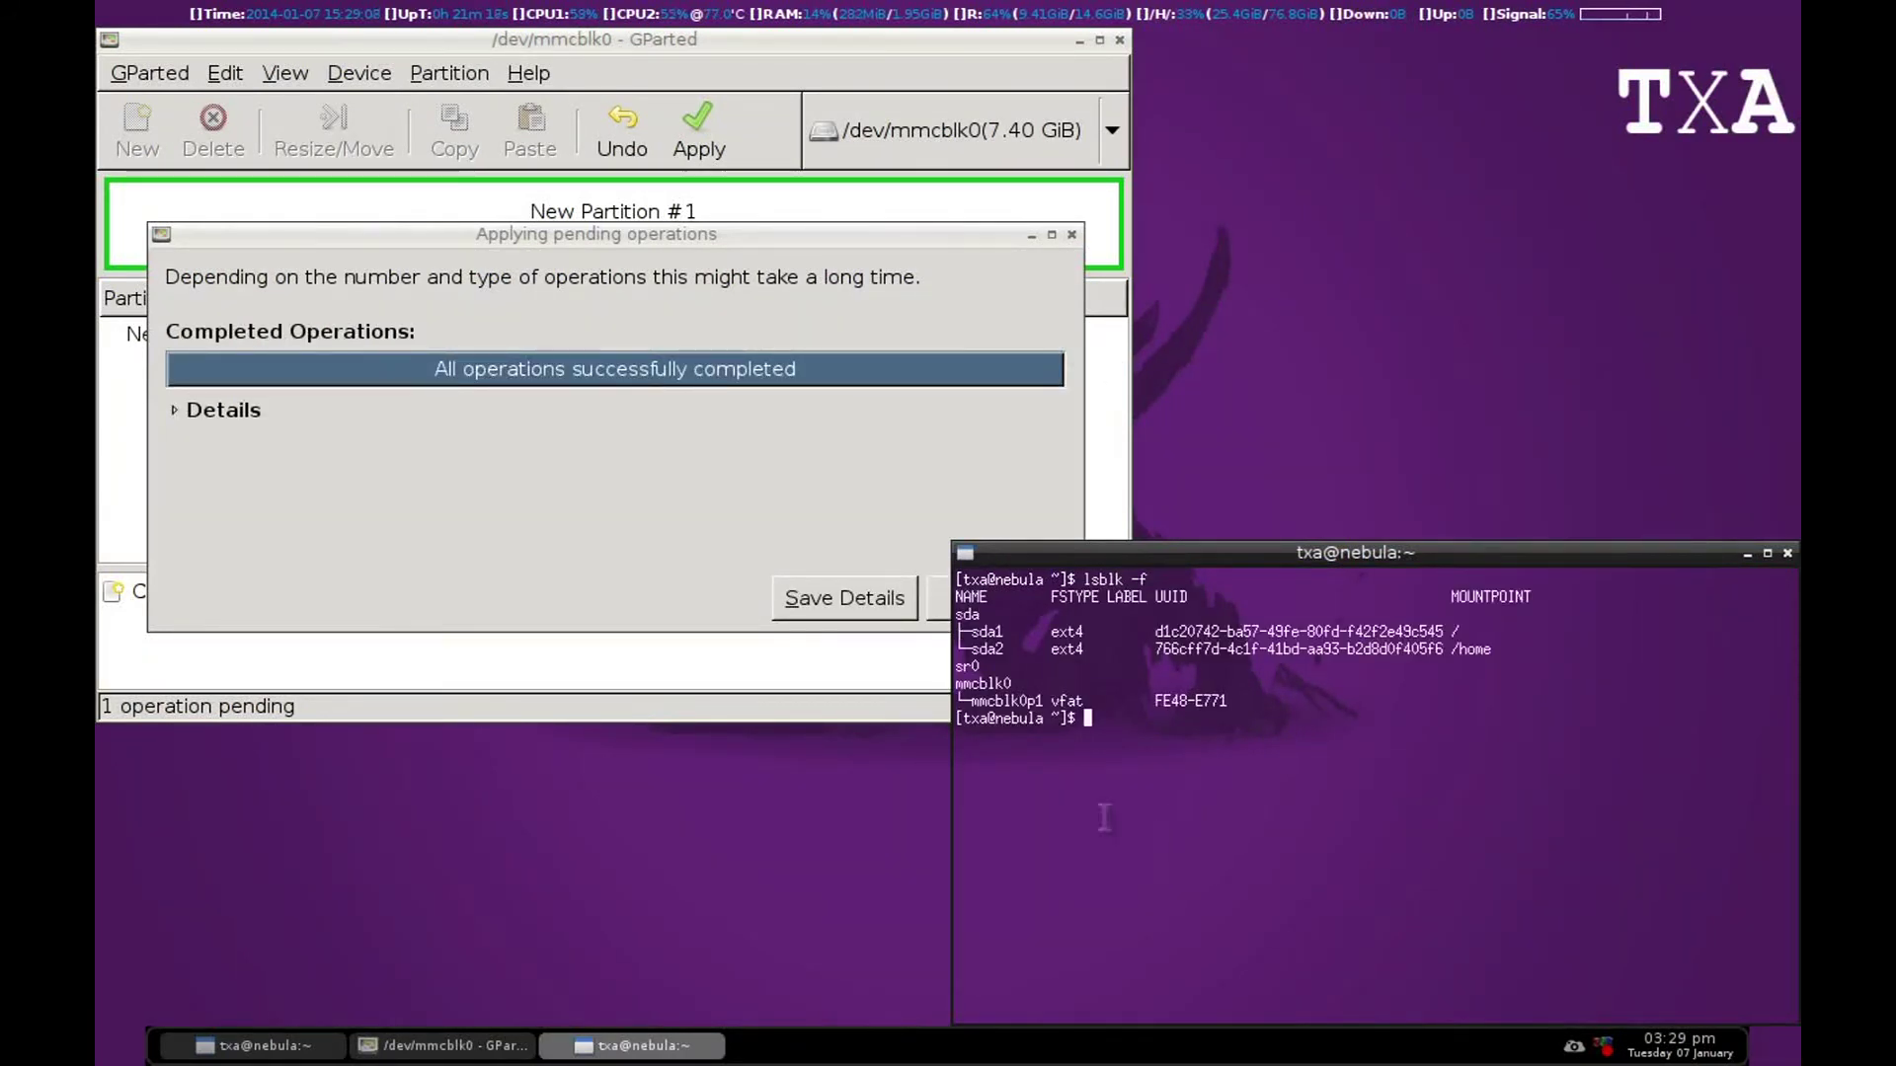
pyautogui.click(1348, 748)
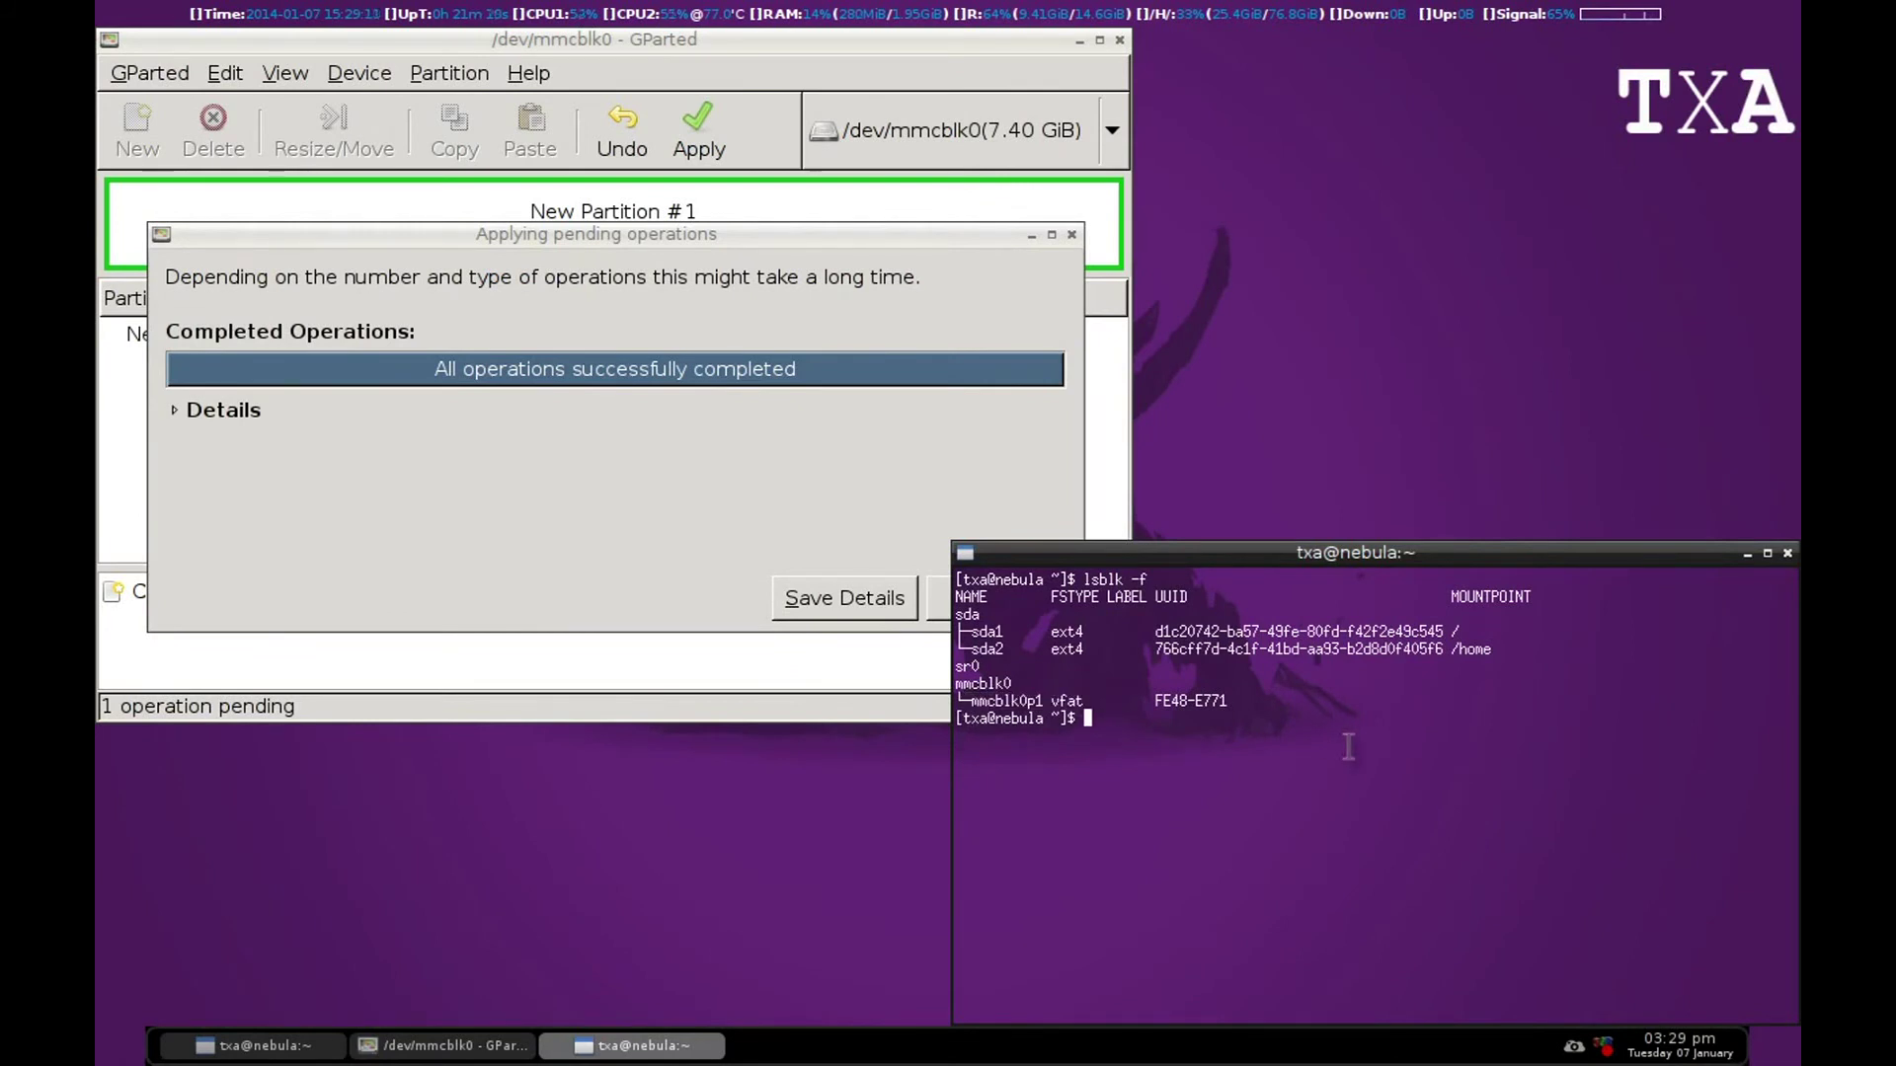